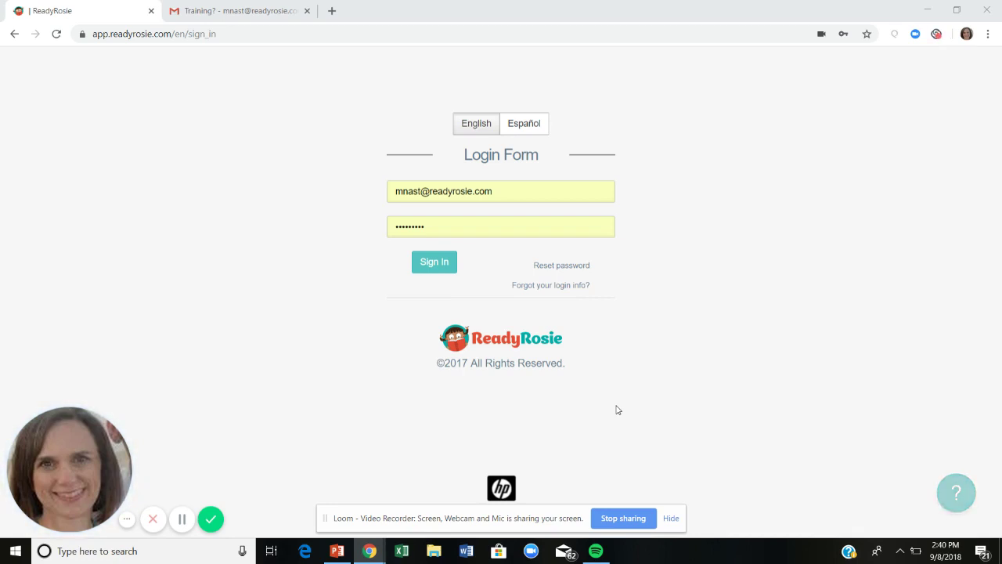
Go to the readyrosie.com home page.
left_click(271, 38)
type("readyr")
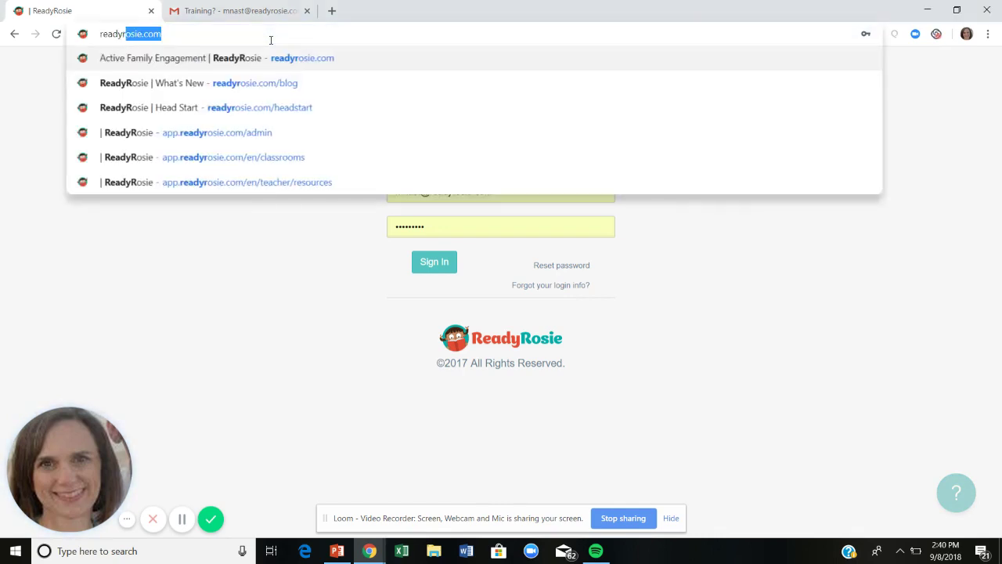
type("osi")
key("BackSpace")
type("si")
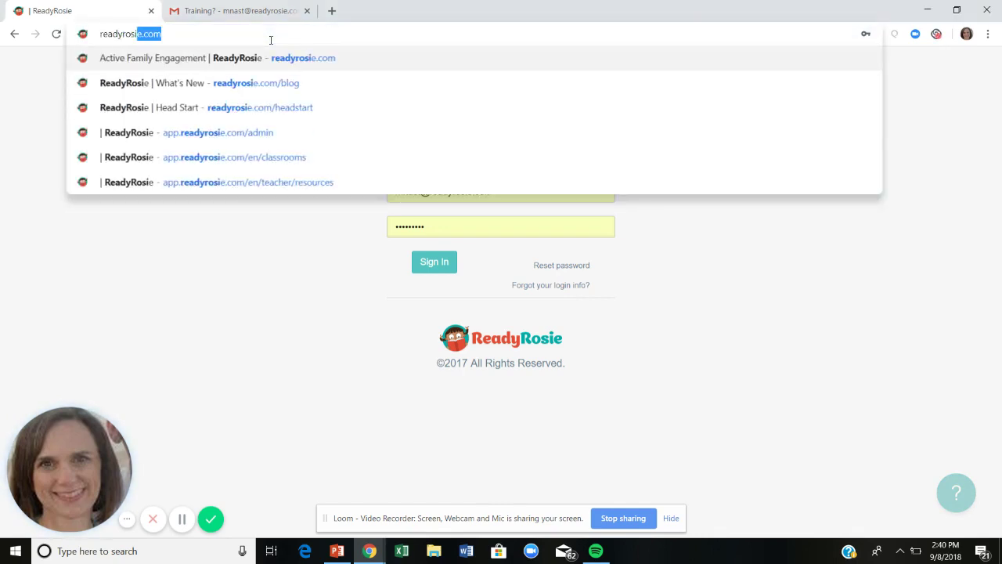
key("BackSpace")
type("e.co")
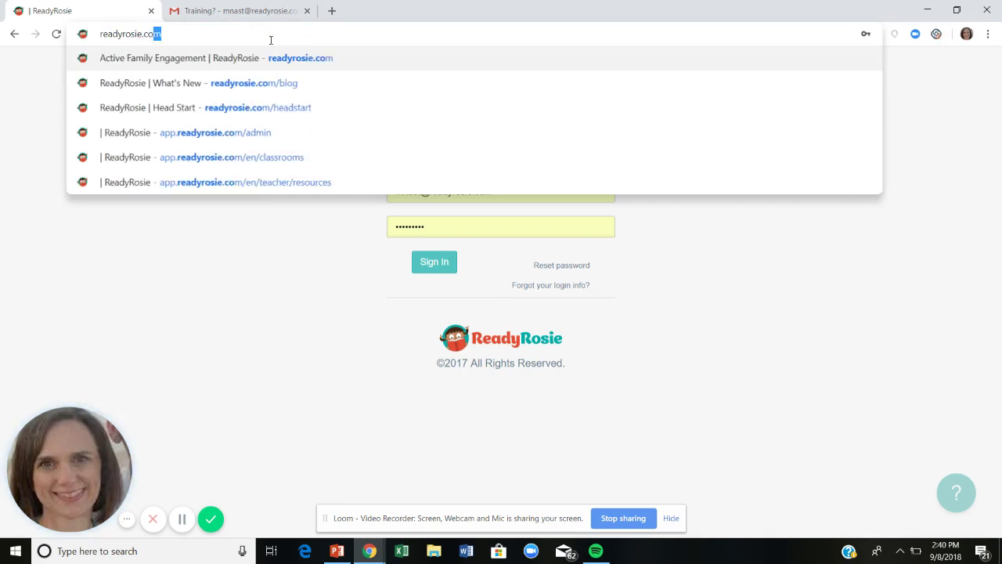
key("Return")
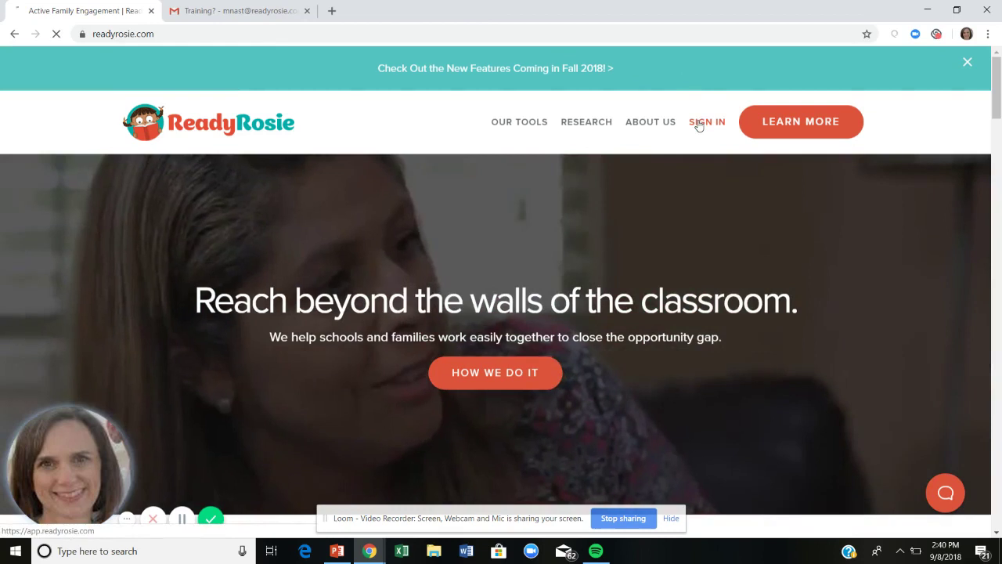
Sign in to ReadyRosie with the saved credentials and switch to the Teacher dashboard.
left_click(700, 123)
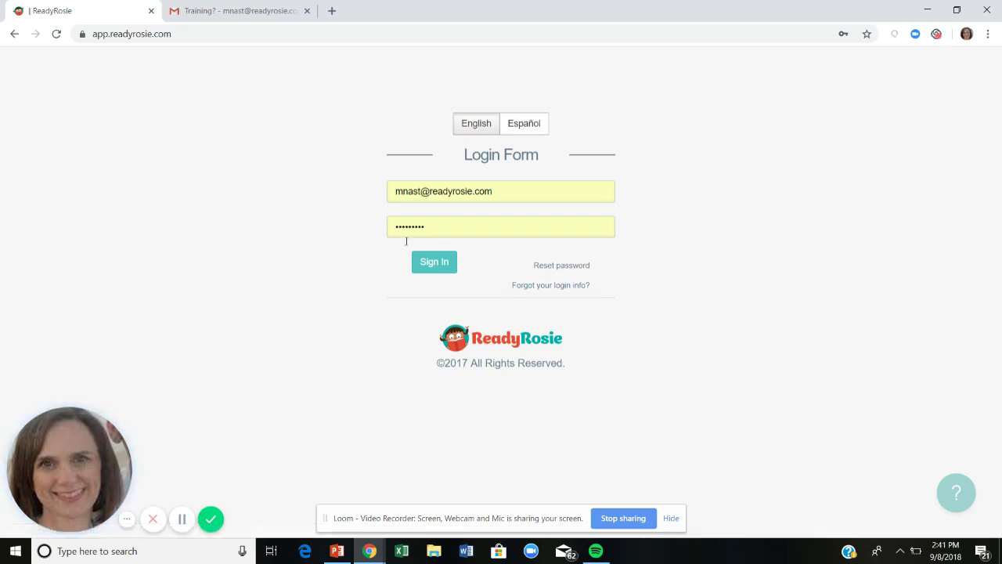
left_click(454, 264)
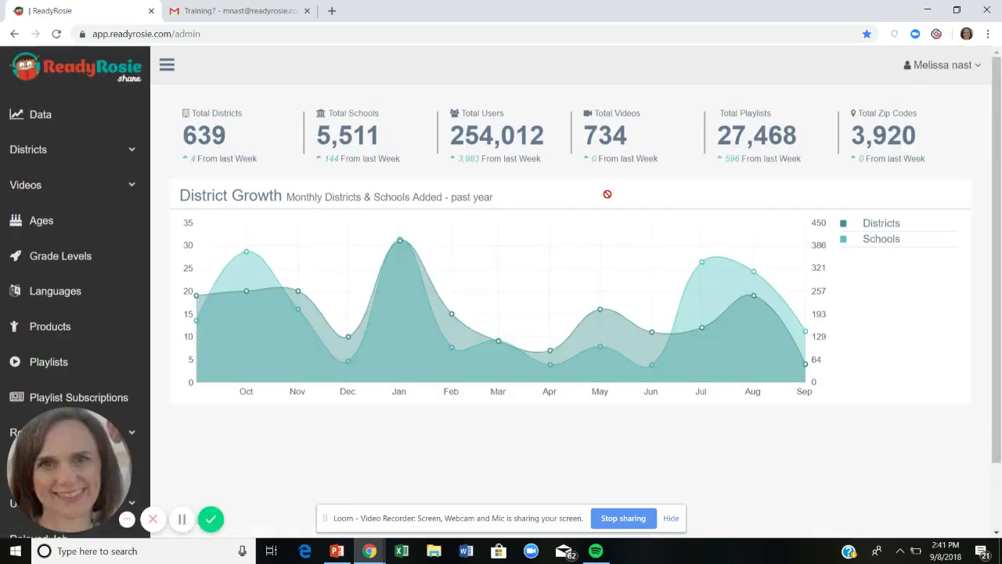
left_click(954, 68)
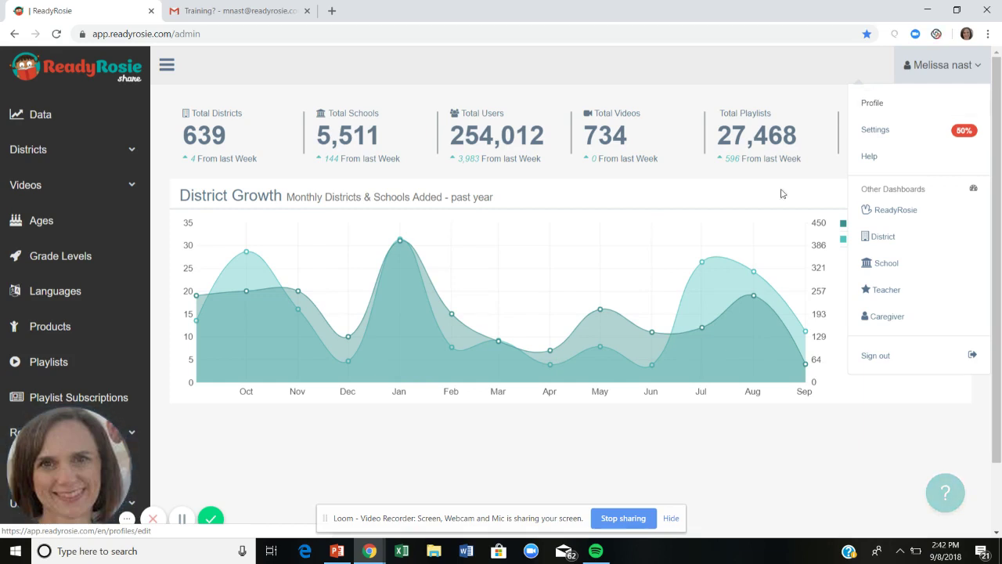
left_click(887, 296)
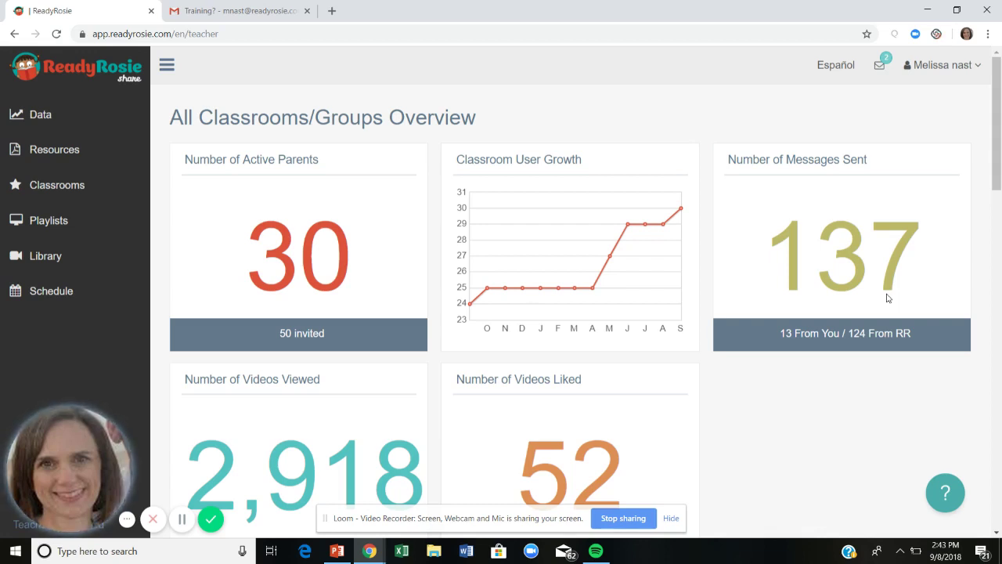
Open the English Invite / Registration Flyer from the Invite Letters in the Introducing Families to ReadyRosie resources.
left_click(43, 151)
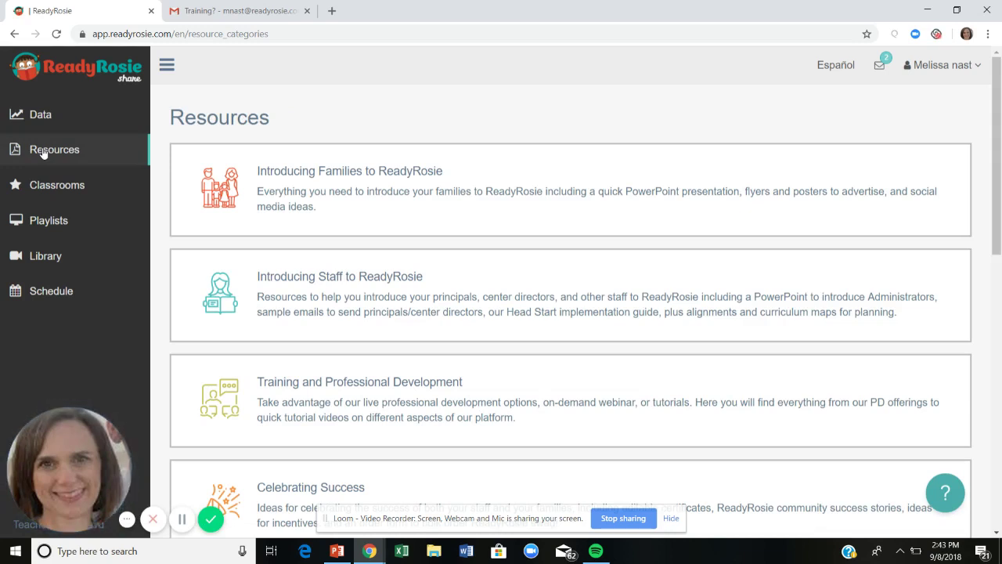
left_click(352, 173)
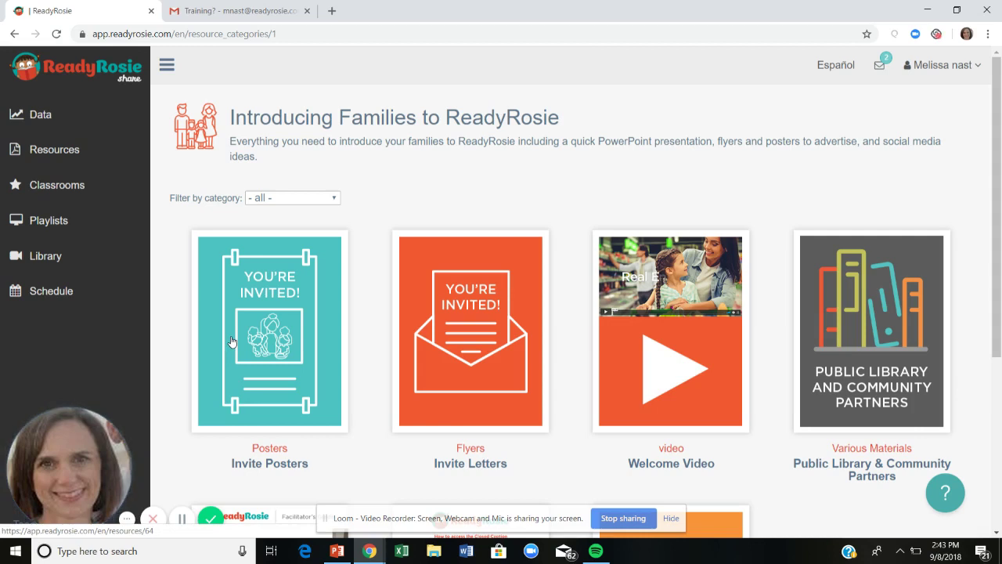
scroll(232, 341, "down", 1)
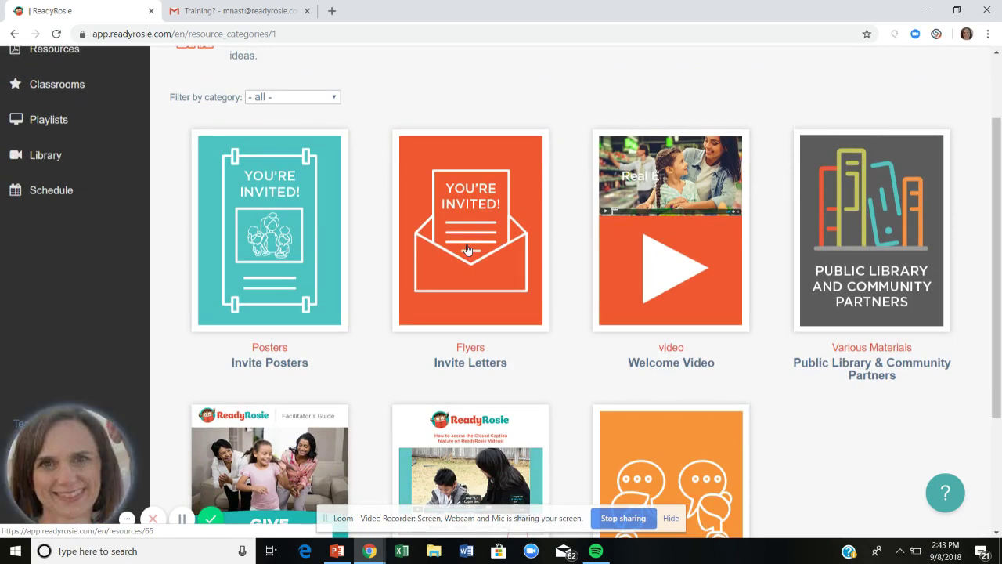
left_click(471, 362)
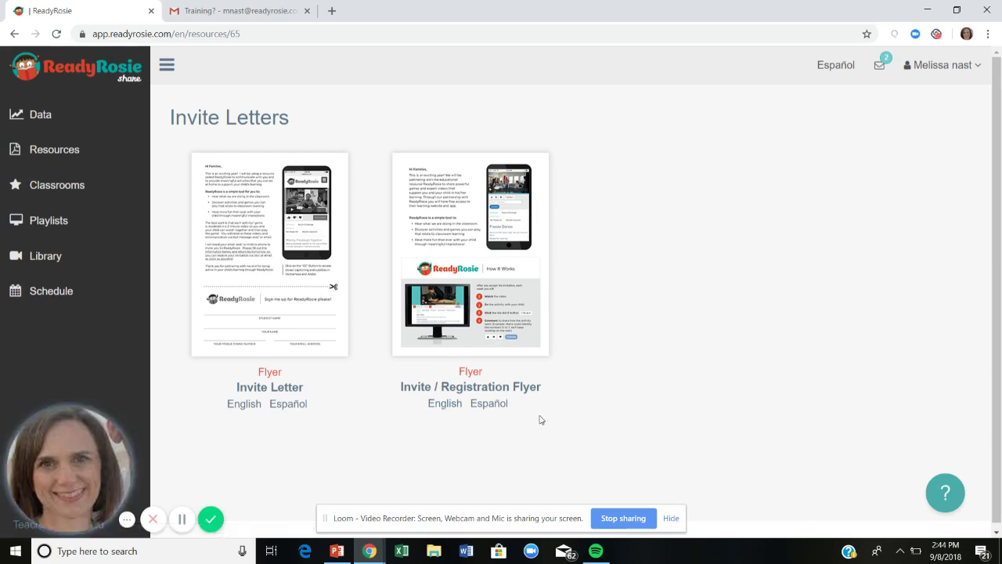
left_click(445, 403)
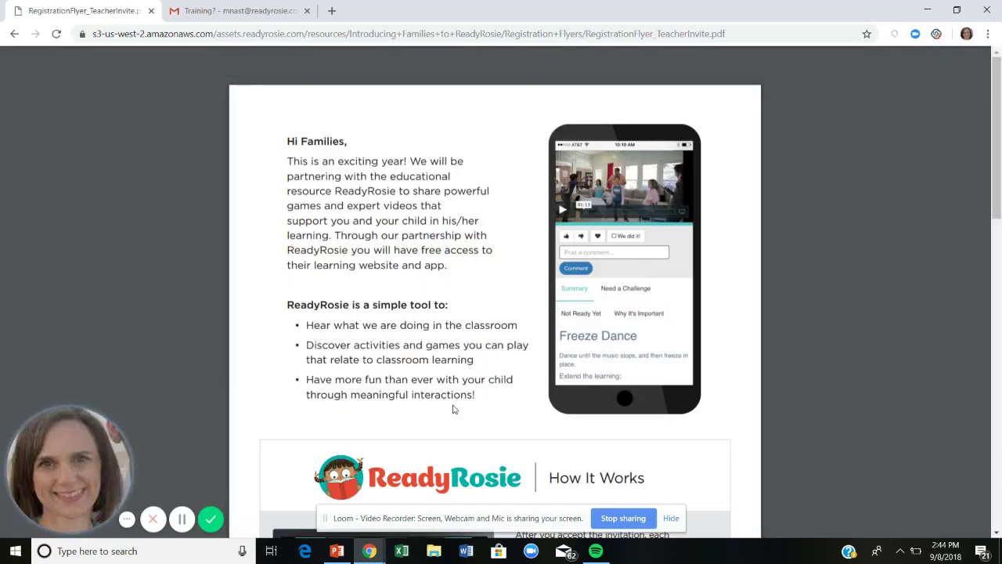
Read through the registration flyer, covering the How It Works section, the invitation example and the registration steps.
scroll(453, 408, "down", 1)
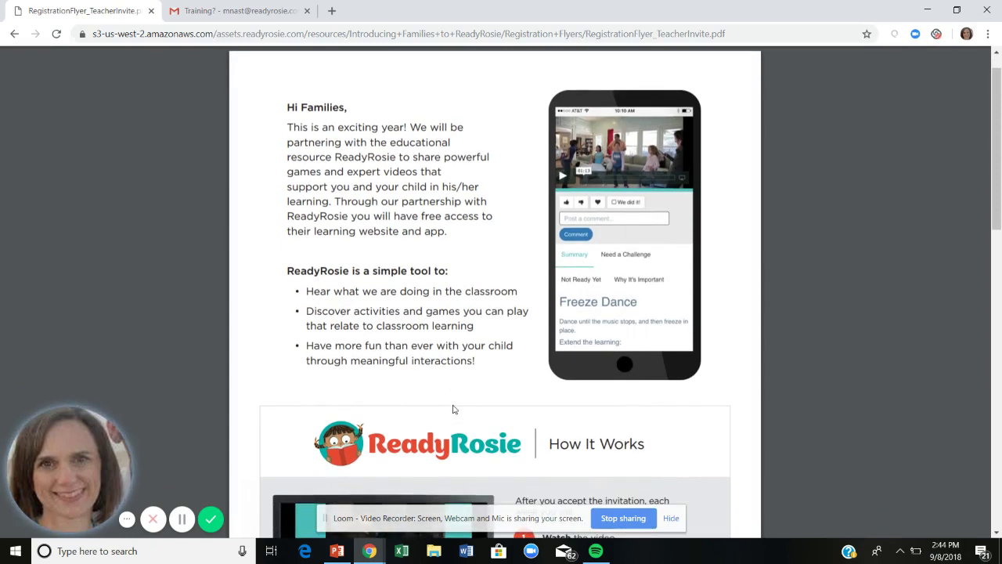
scroll(453, 409, "down", 2)
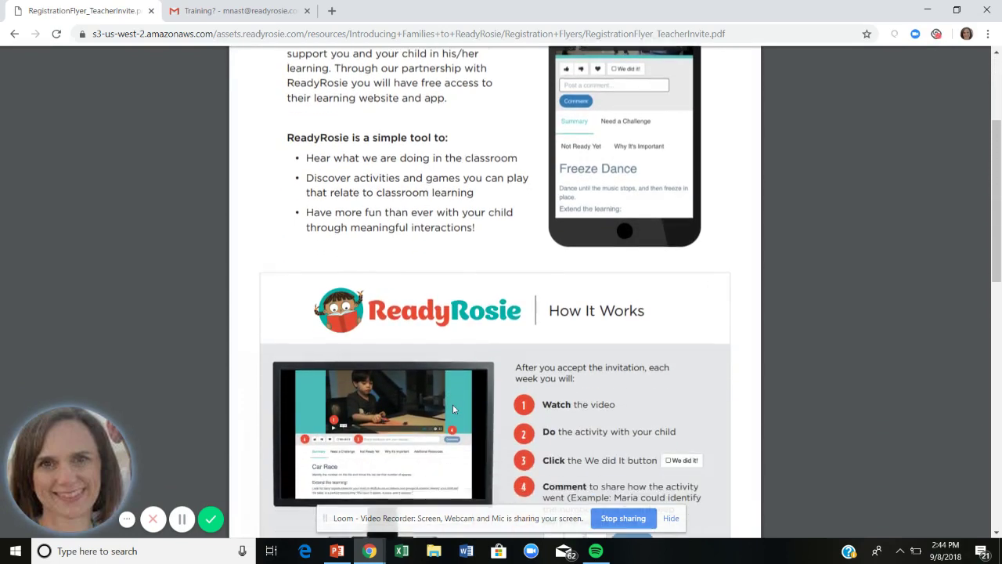
scroll(452, 408, "down", 1)
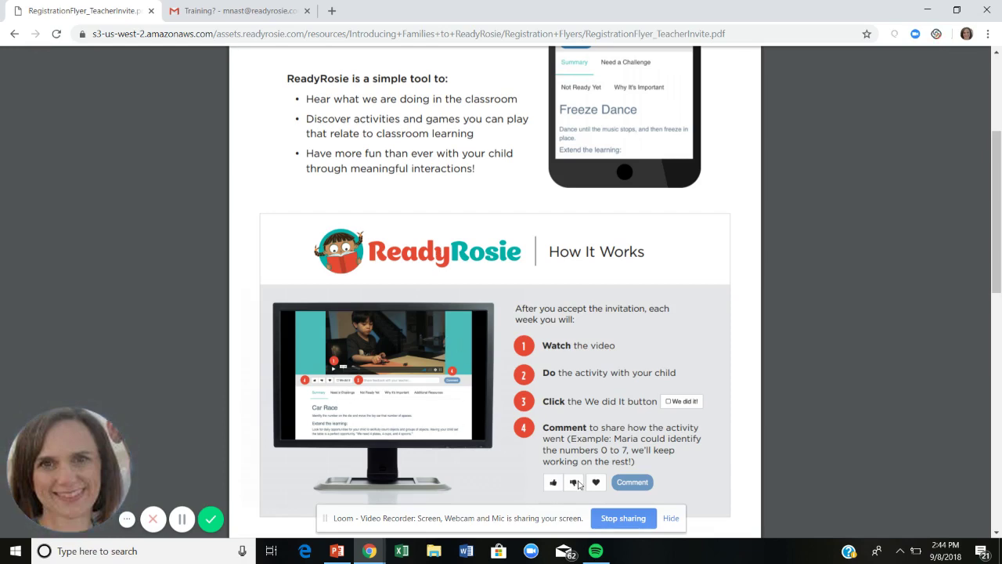
scroll(674, 430, "down", 6)
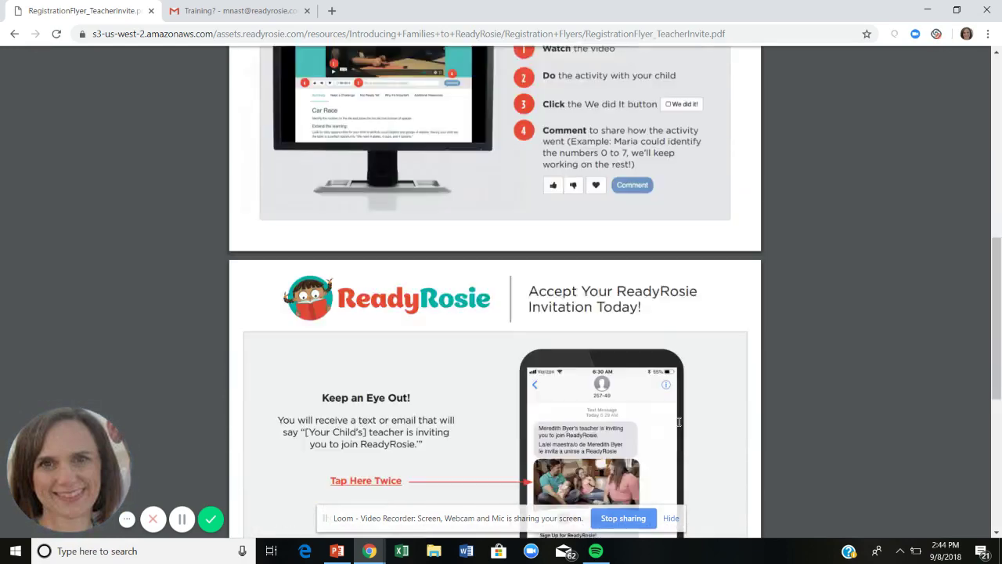
scroll(679, 422, "up", 2)
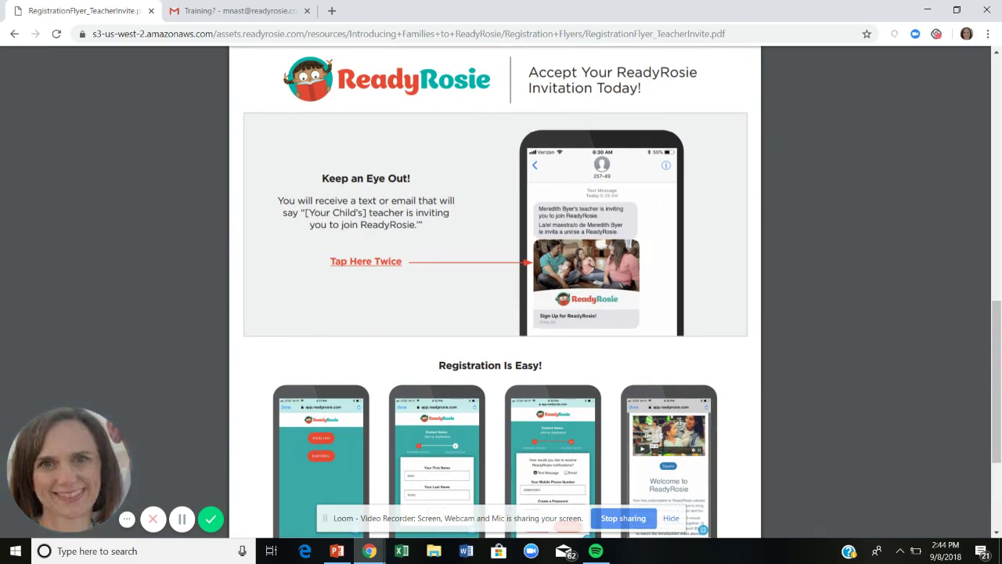
scroll(678, 421, "down", 3)
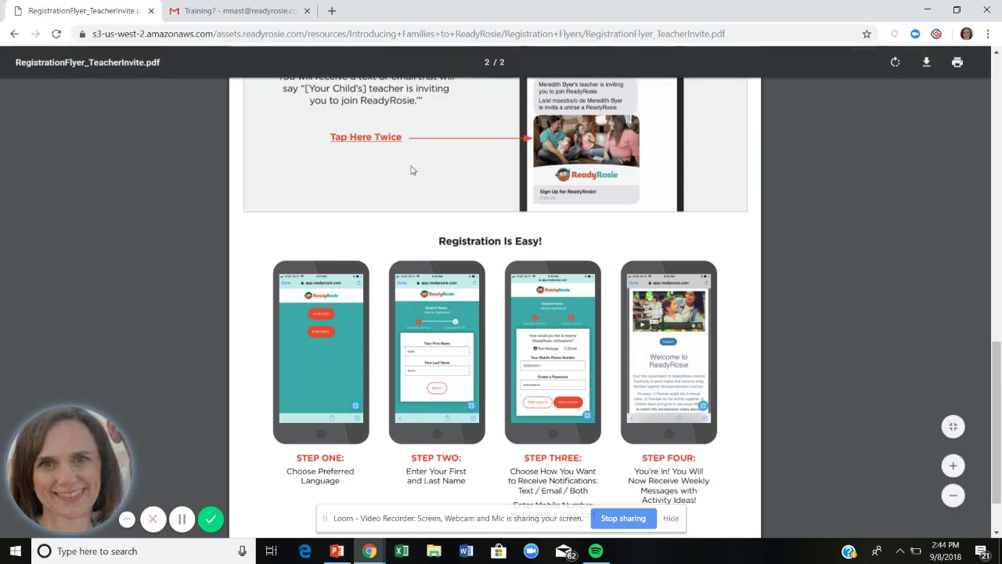
scroll(413, 170, "up", 1)
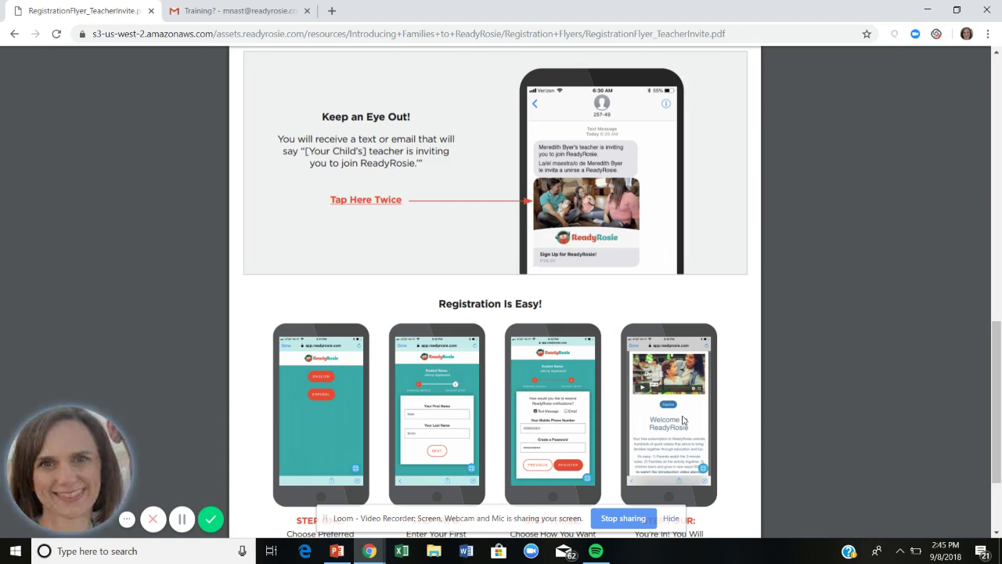
Return to the Introducing Families to ReadyRosie resources and open the Introducing ReadyRosie Give Me Ten materials.
left_click(13, 34)
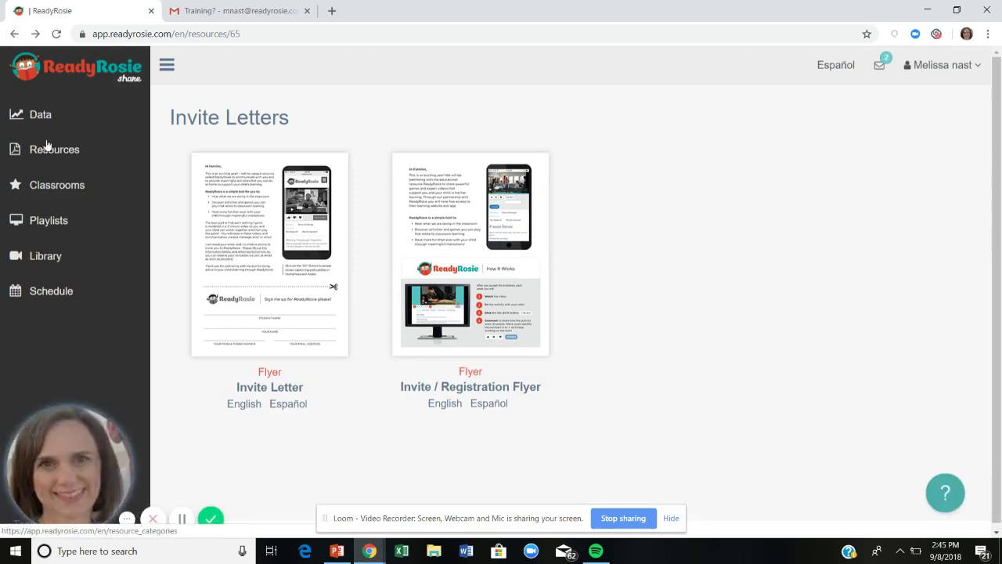
left_click(13, 34)
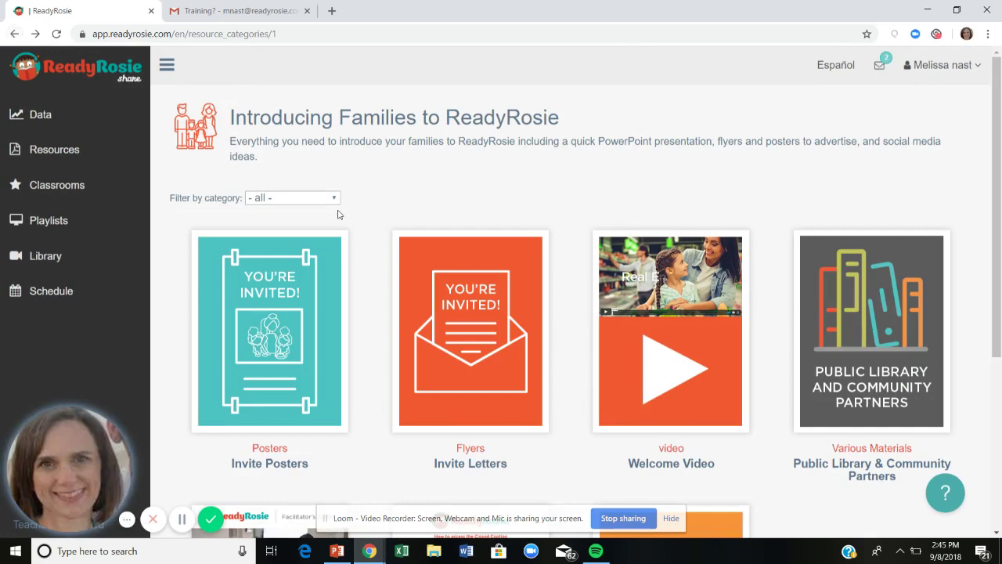
scroll(341, 216, "down", 4)
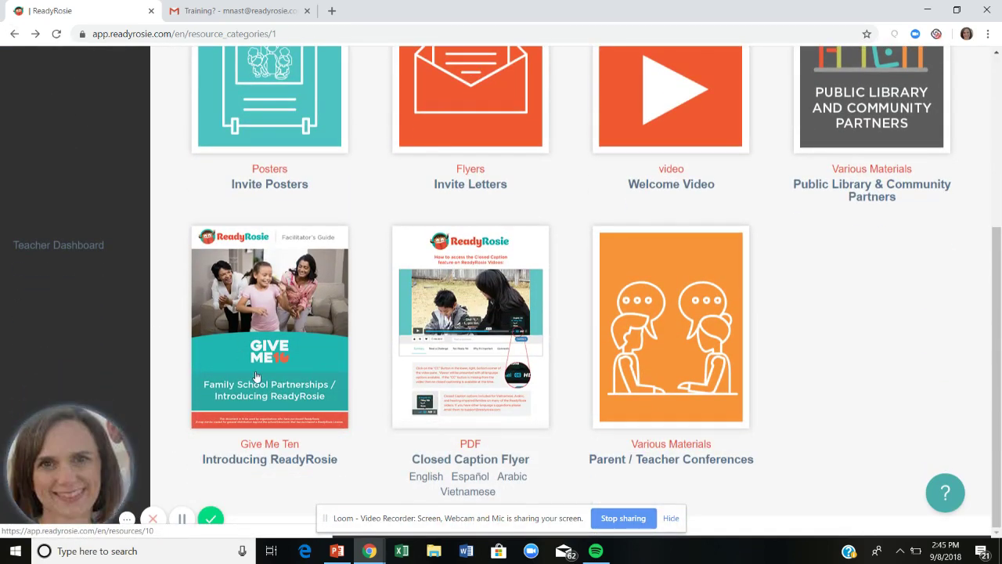
left_click(263, 460)
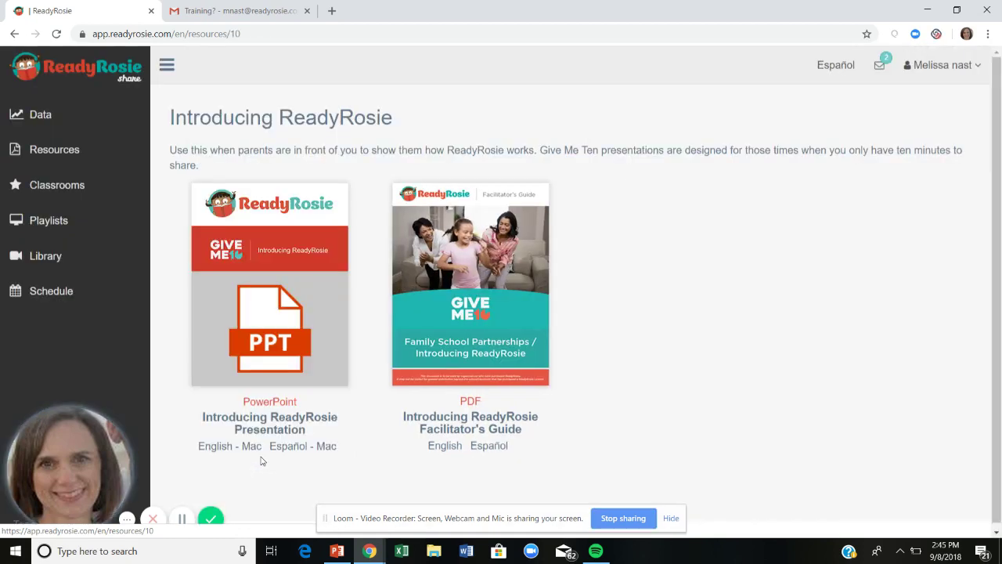
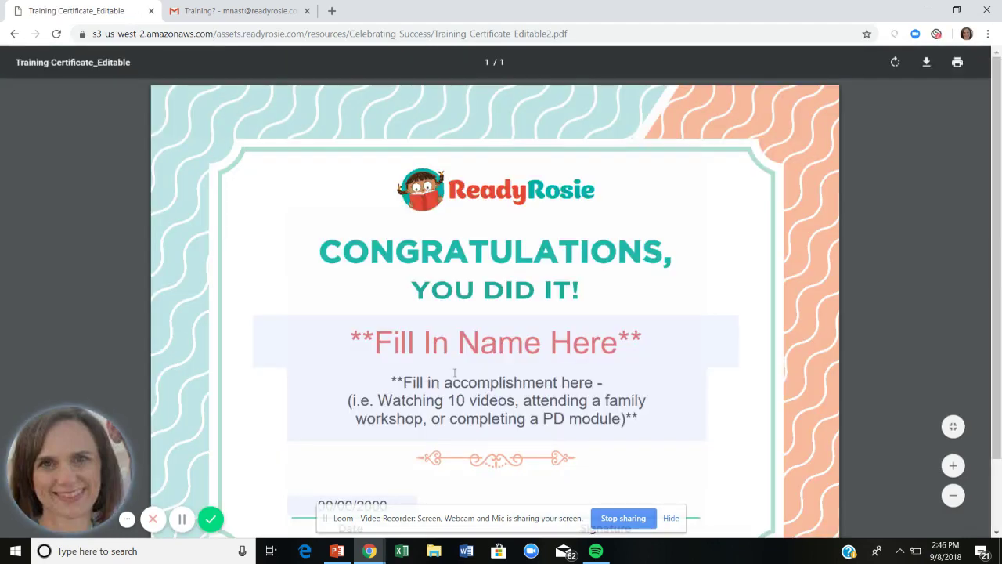
Check the editable name and accomplishment fields on the training certificate and return to the Celebrating Success resources.
left_click(459, 349)
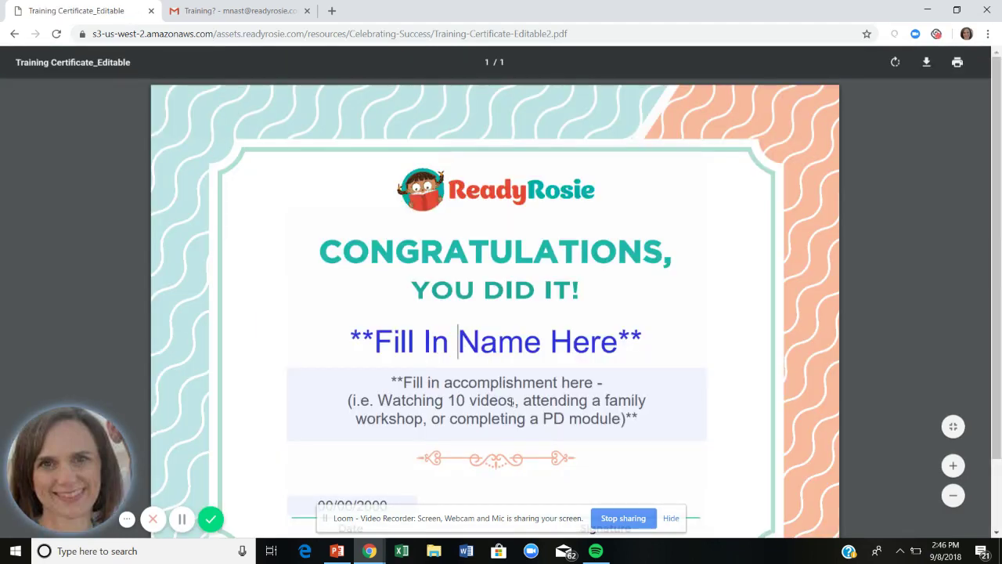
left_click(514, 400)
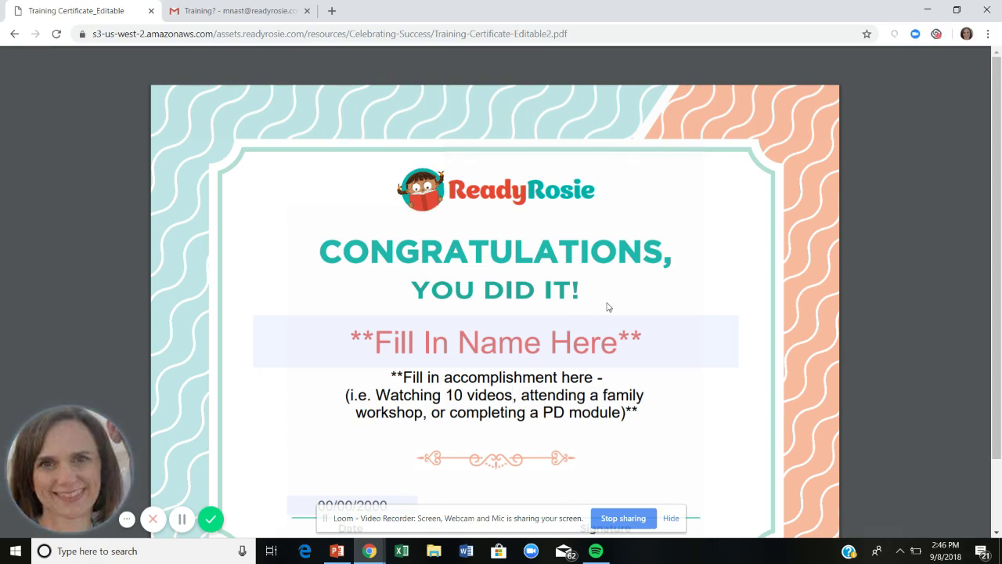
left_click(13, 34)
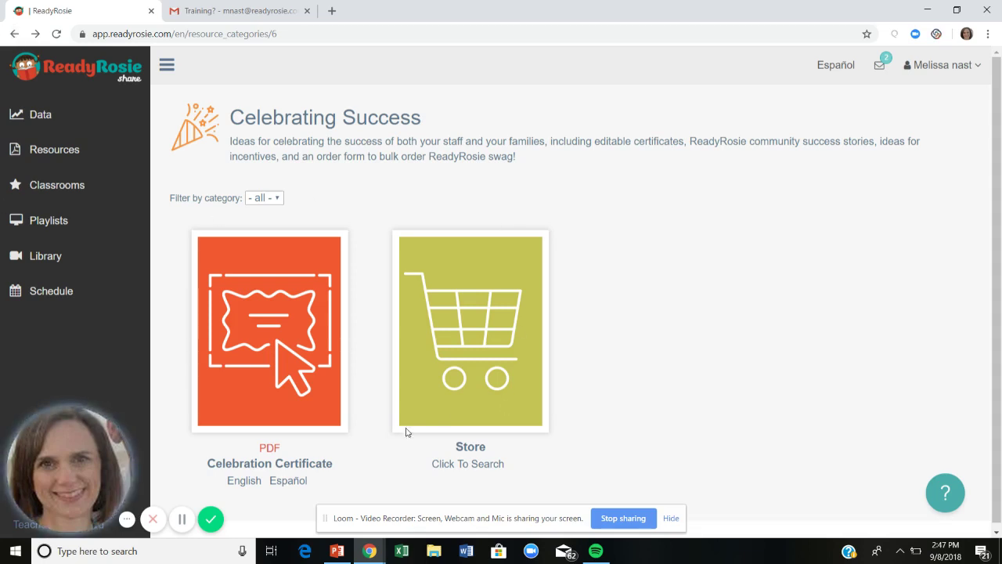
Browse the products in the ReadyRosie Store and return to the Celebrating Success resources.
left_click(469, 466)
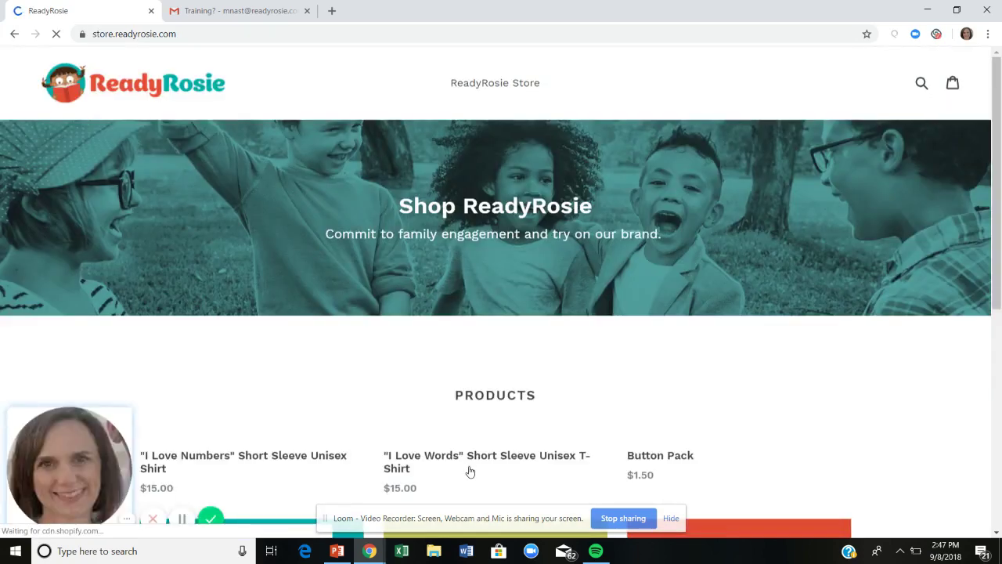
scroll(470, 471, "down", 3)
scroll(470, 472, "down", 5)
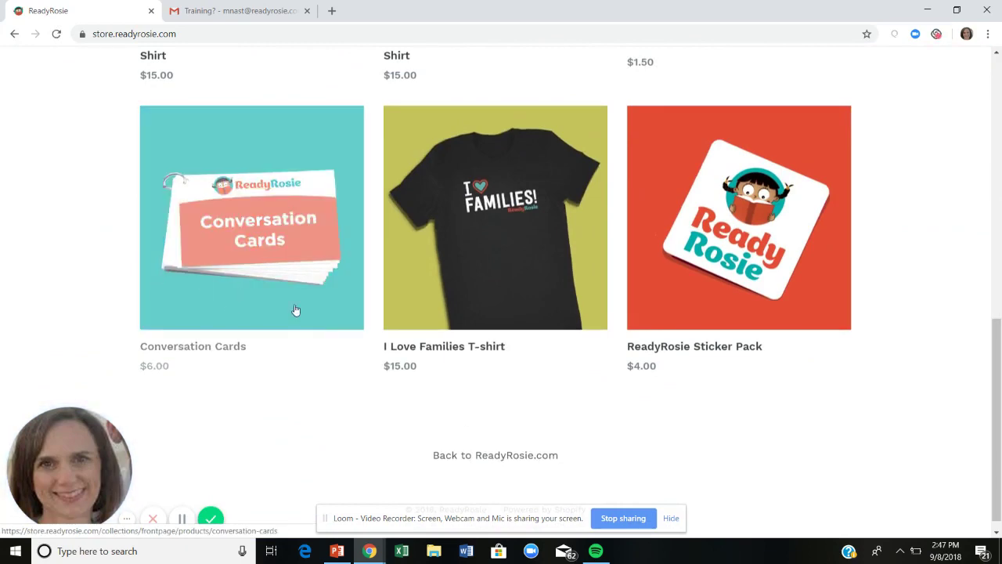
scroll(431, 327, "up", 10)
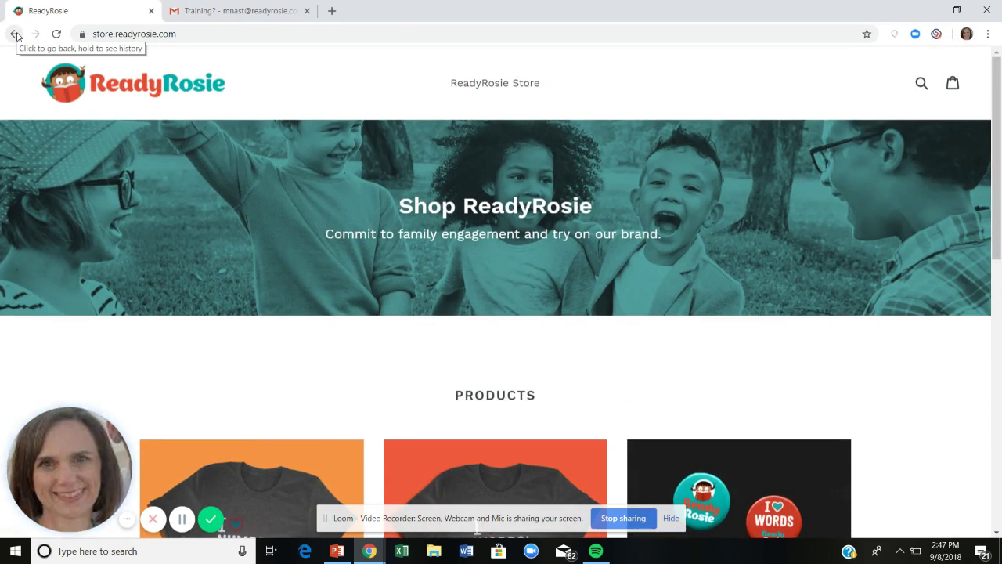
left_click(15, 36)
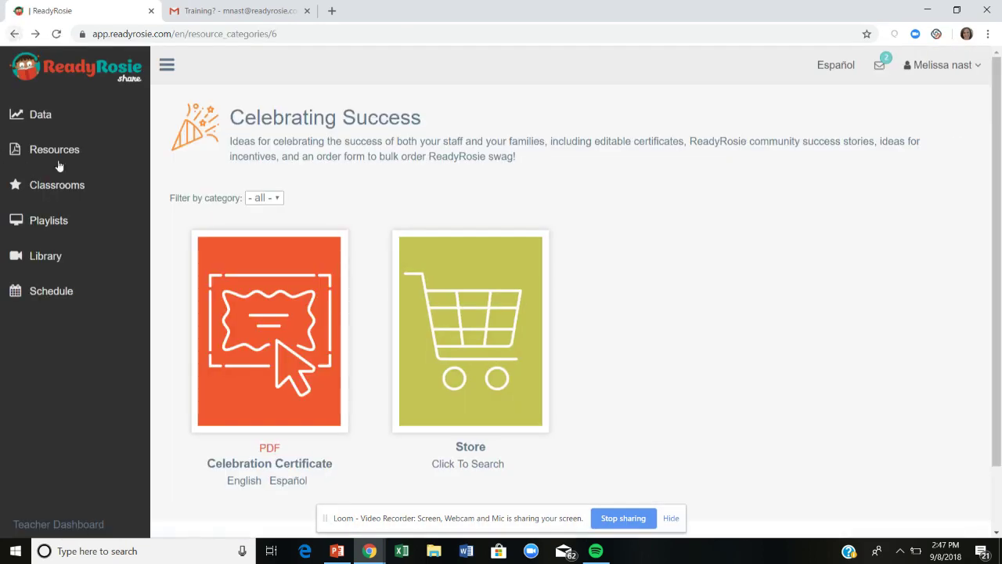
Open the Family Workshops and Give Me Tens category from the Resources overview.
left_click(53, 150)
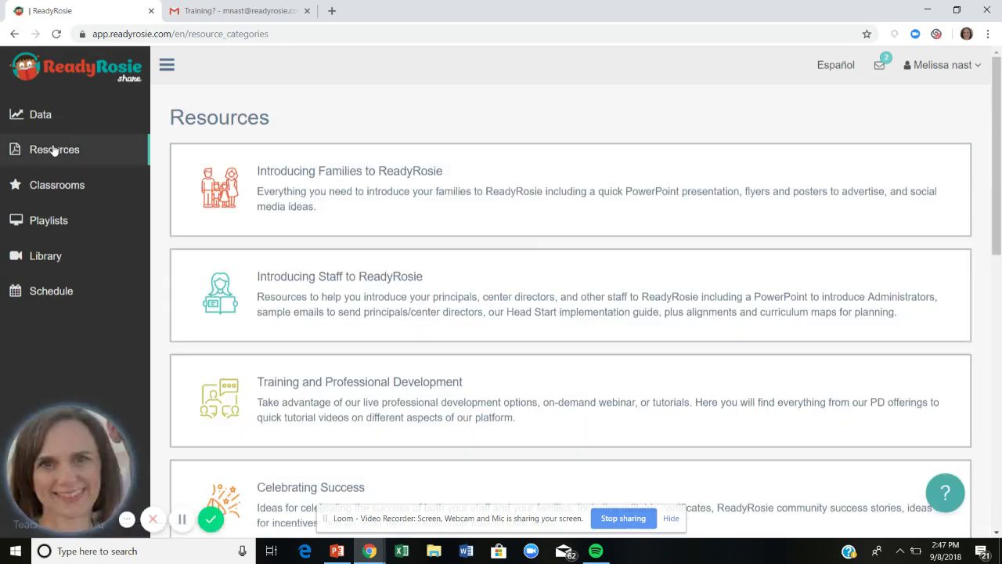
scroll(338, 361, "down", 4)
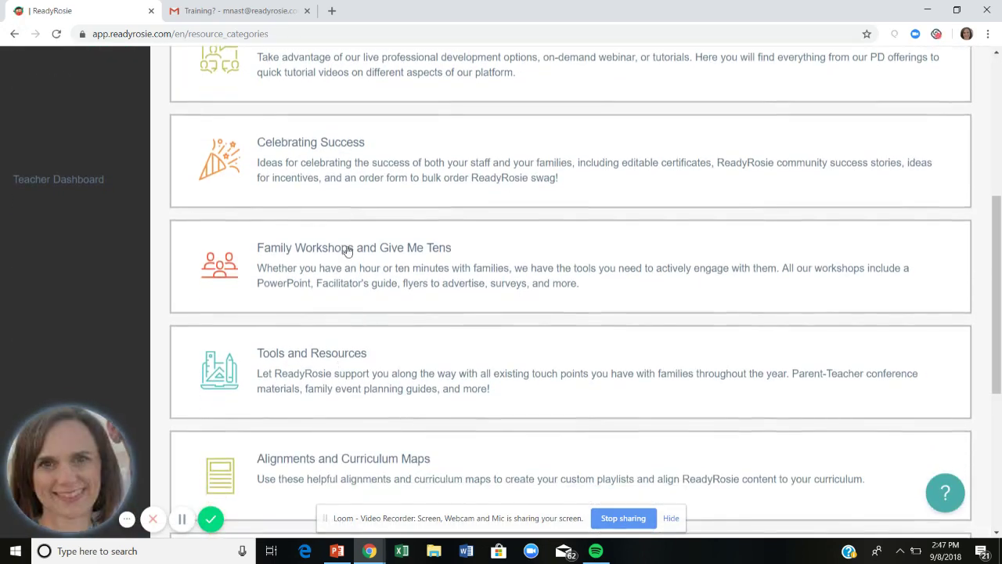
left_click(317, 247)
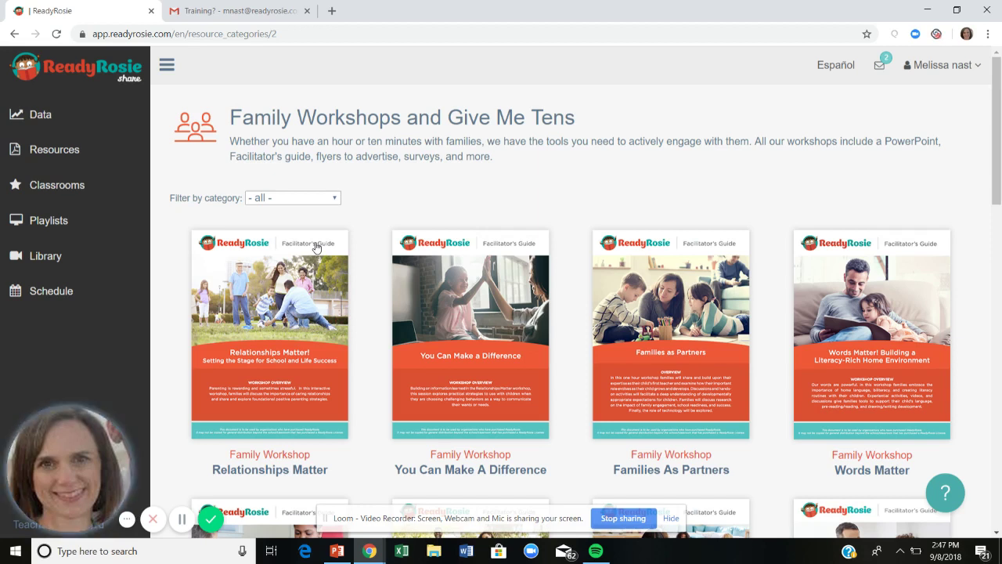
Look through the full list of Family Workshops and Give Me Tens, down to the Ready For Kindergarten materials.
scroll(316, 248, "down", 1)
scroll(376, 345, "up", 1)
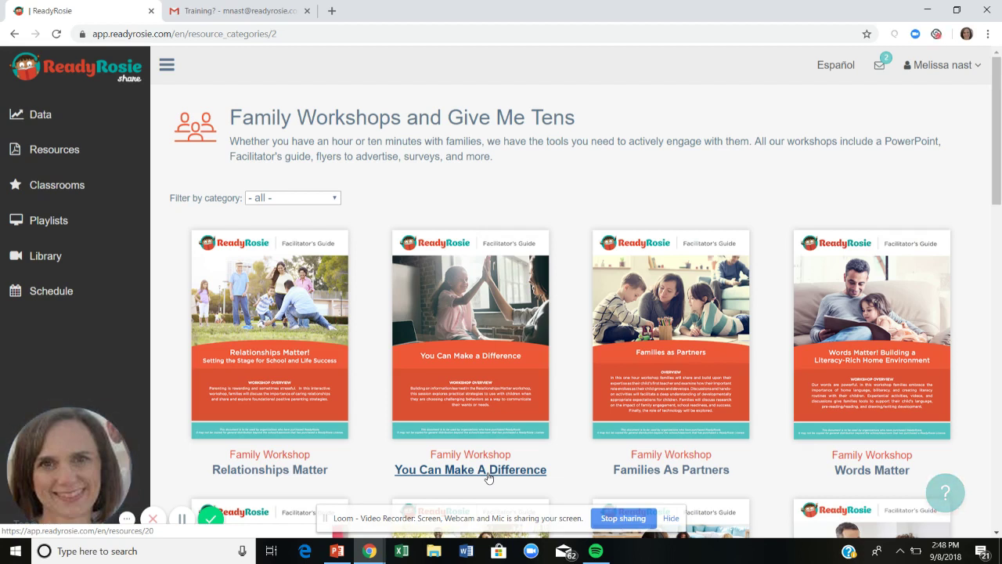
scroll(489, 478, "down", 7)
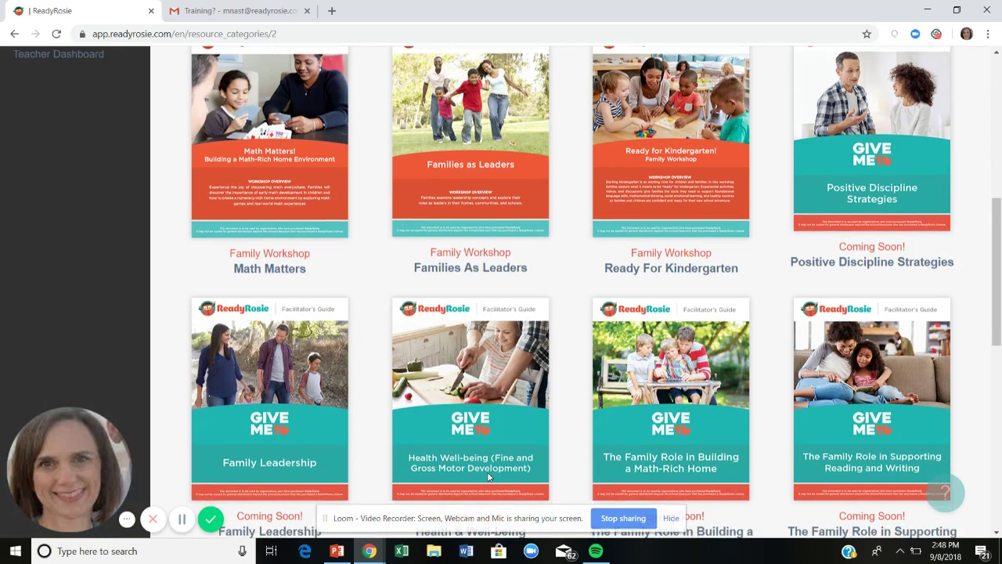
scroll(488, 475, "down", 5)
scroll(489, 475, "down", 2)
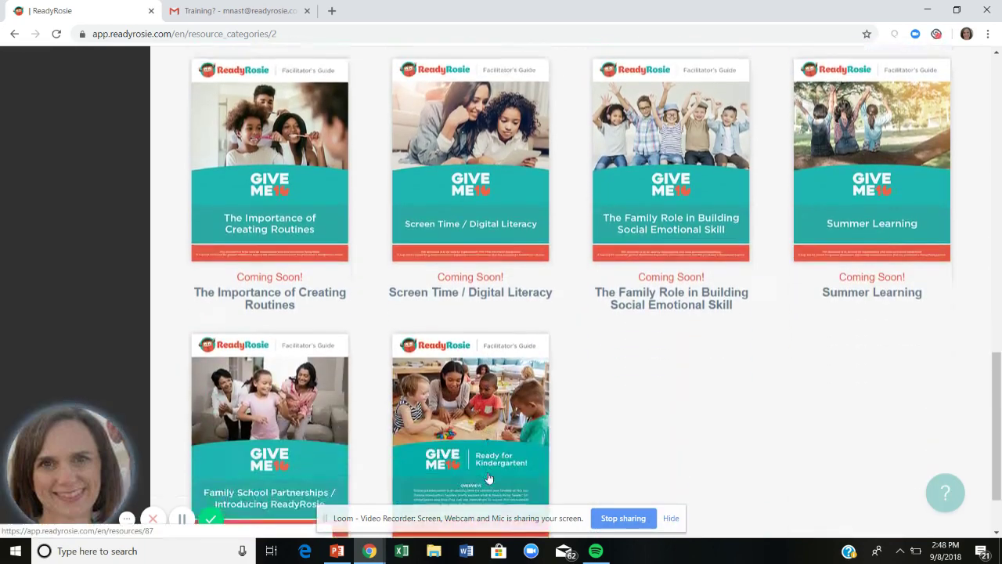
scroll(489, 477, "down", 1)
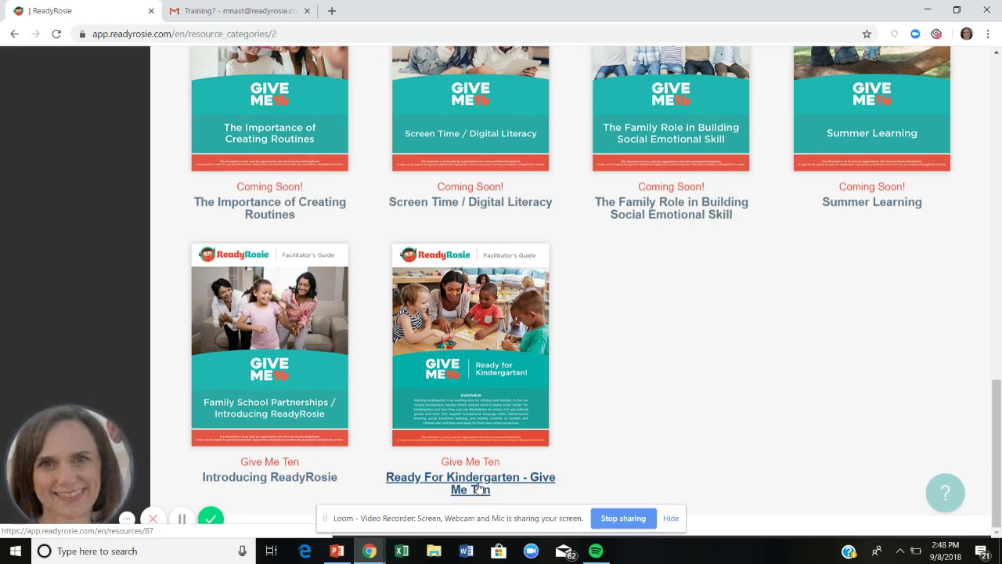
scroll(480, 487, "up", 4)
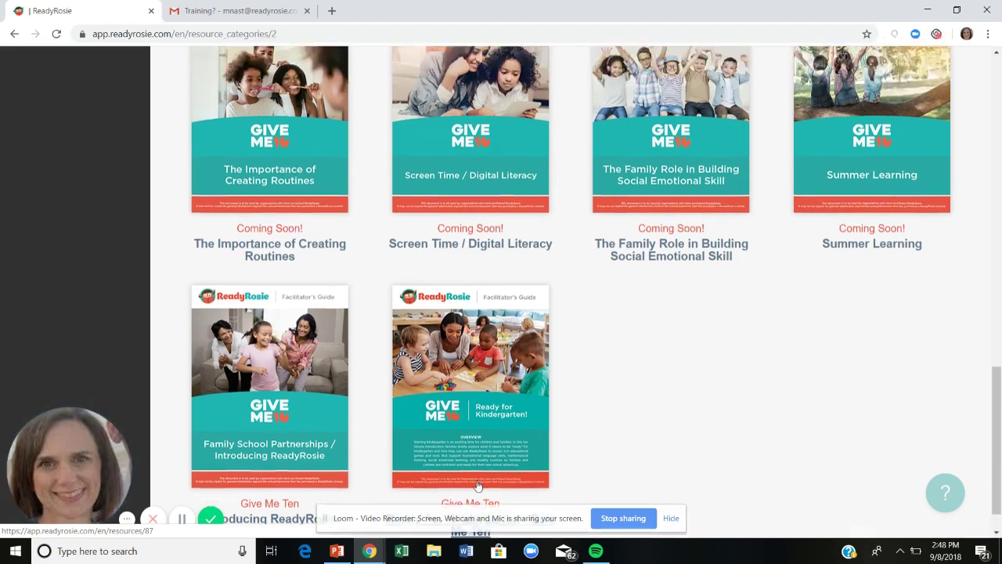
scroll(479, 487, "up", 5)
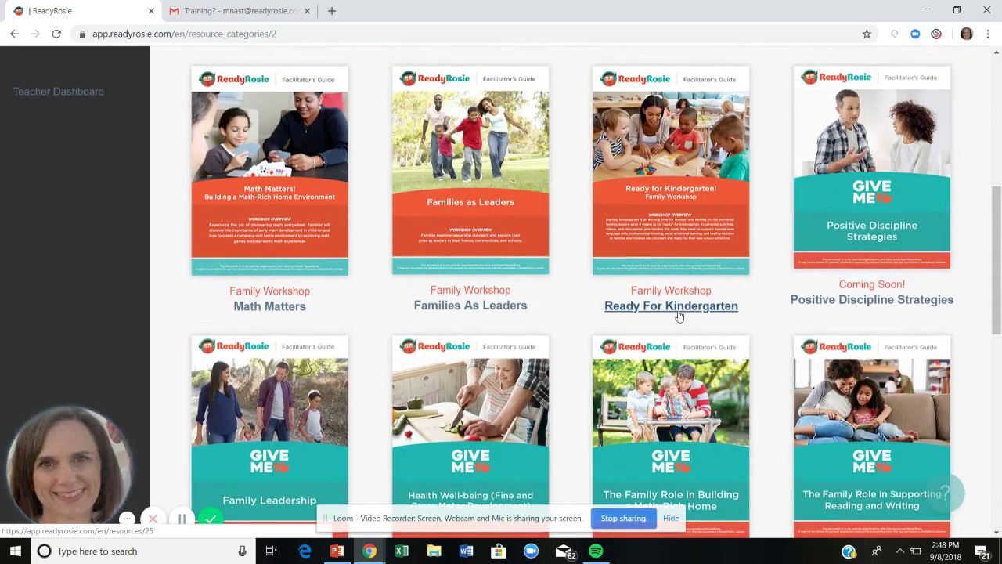
scroll(679, 315, "up", 6)
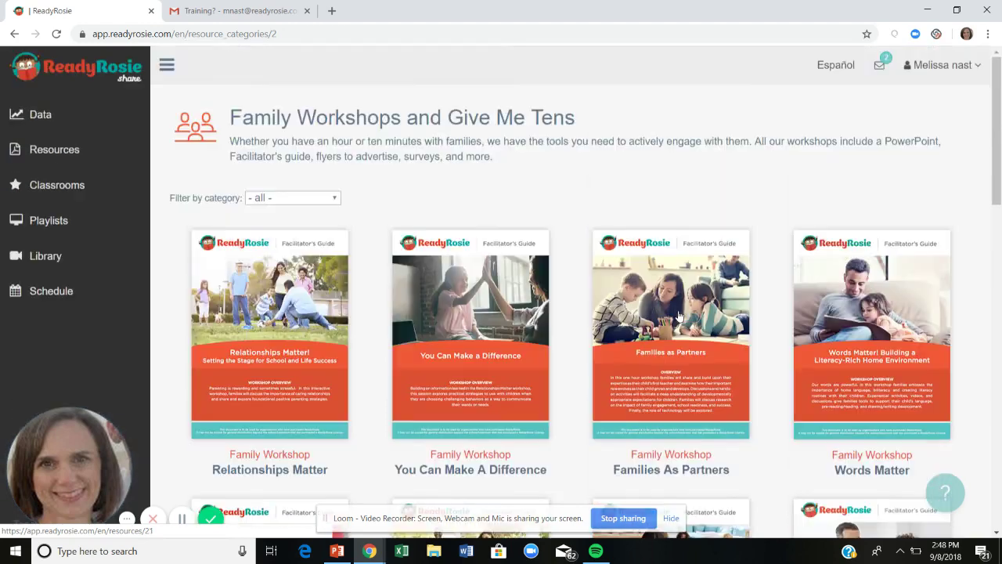
Return to the Resources overview and review its categories through Tools and Resources, Alignments and Curriculum Maps, and Becoming a ReadyRosie Ambassador.
left_click(51, 152)
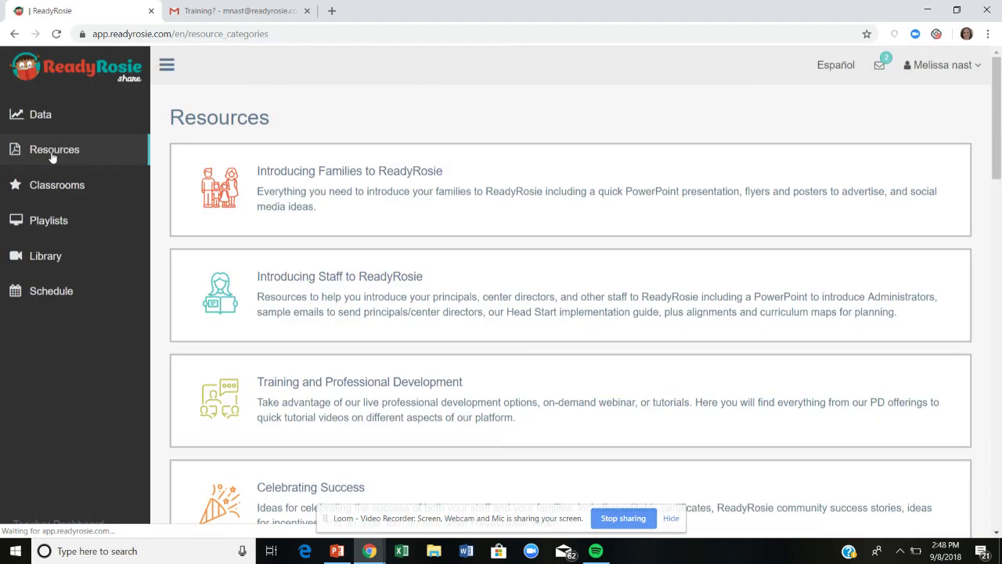
scroll(399, 351, "down", 1)
scroll(398, 351, "down", 5)
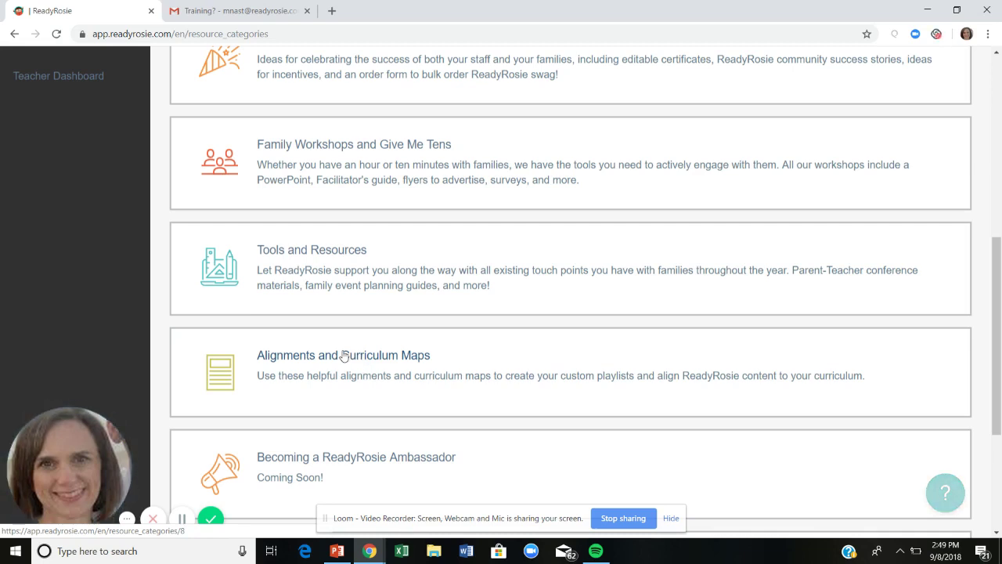
scroll(345, 357, "up", 6)
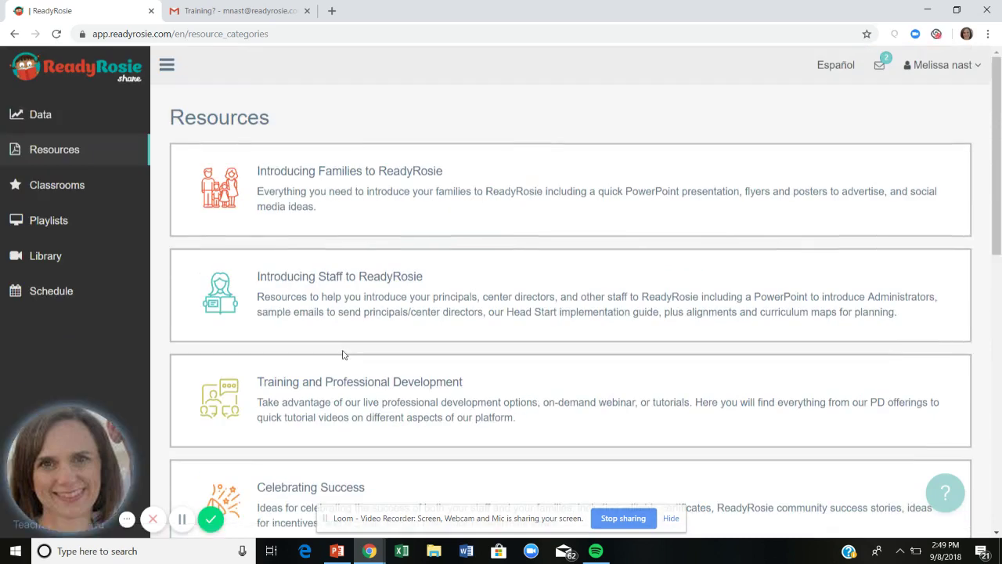
Open the list of classrooms and delete the bluebirds classroom.
left_click(49, 188)
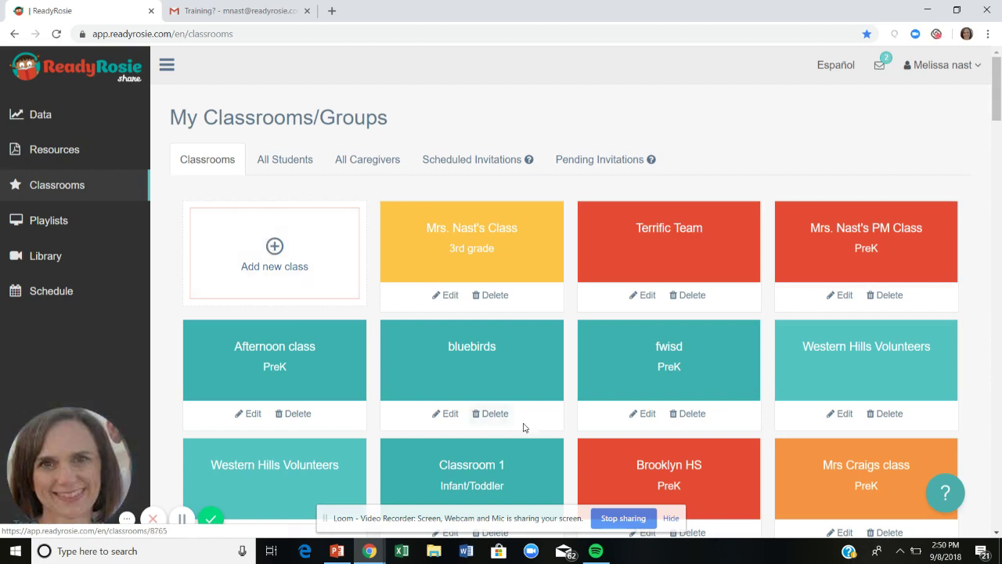
left_click(498, 416)
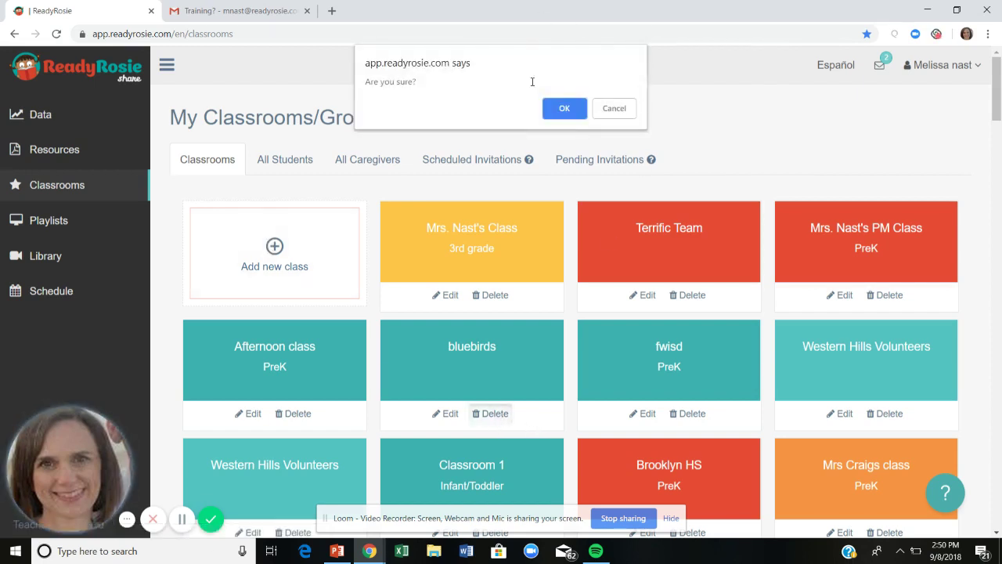
left_click(553, 109)
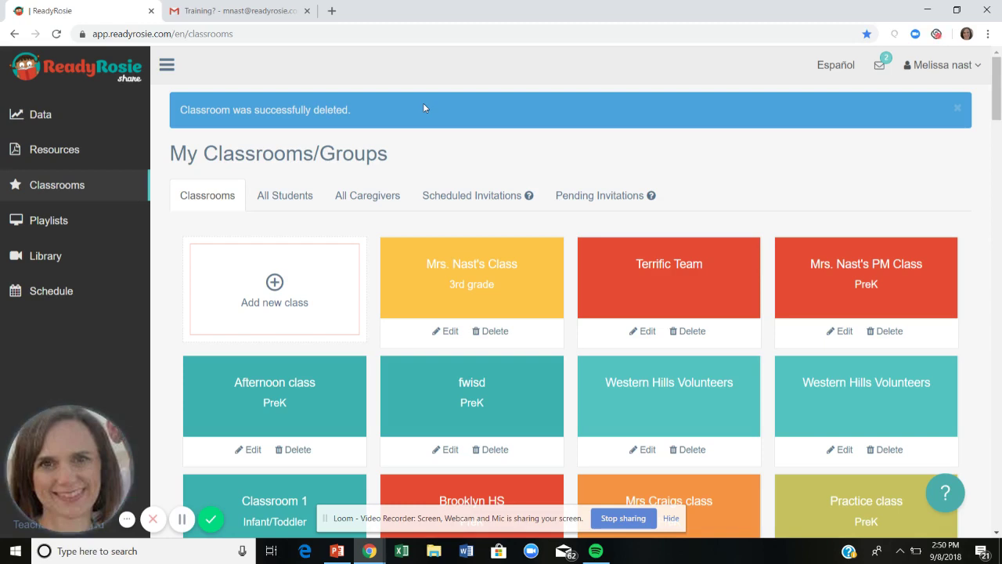
Create a classroom named Test 2 with the PreK grade level and a red label.
left_click(274, 294)
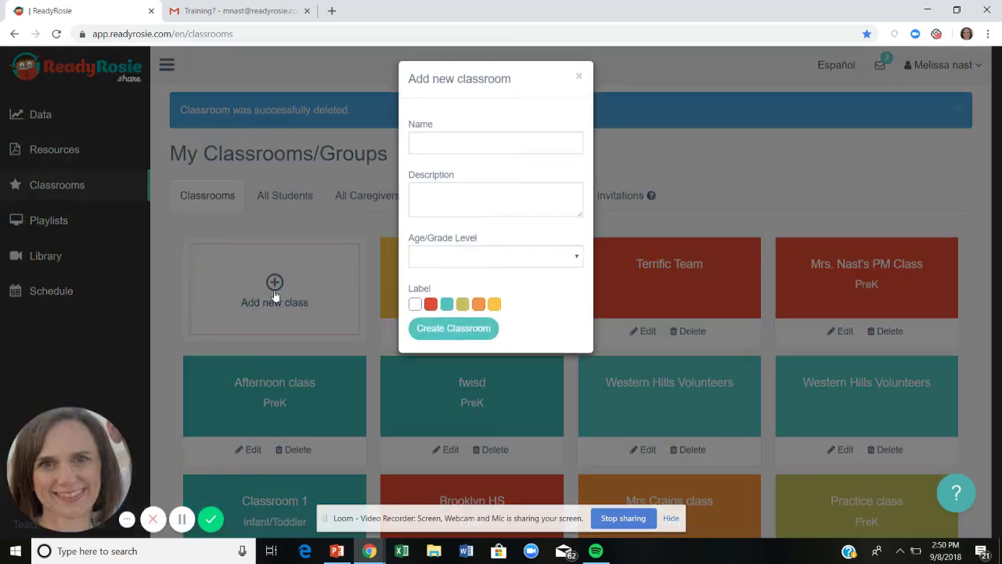
left_click(501, 150)
type("Test 2")
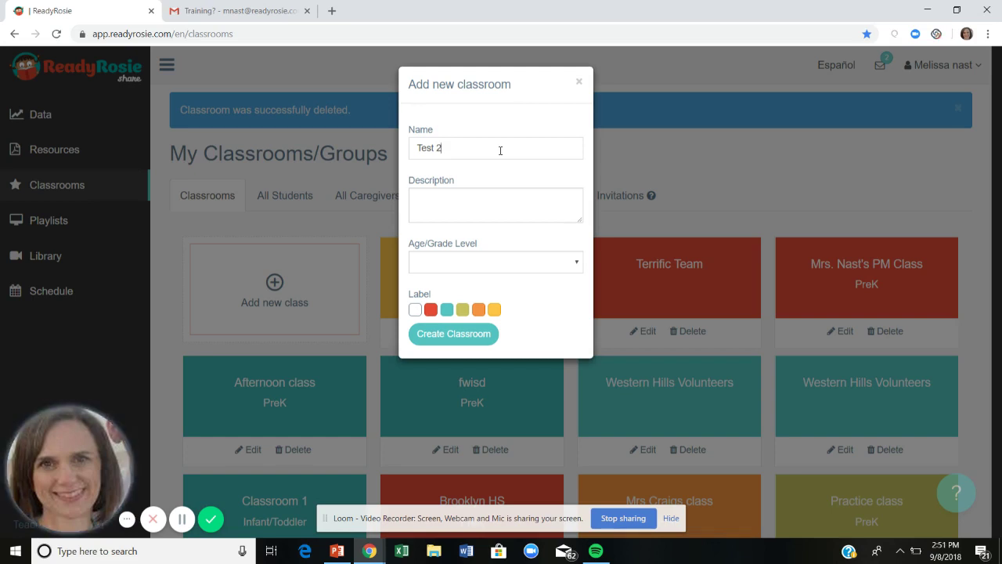
left_click(520, 263)
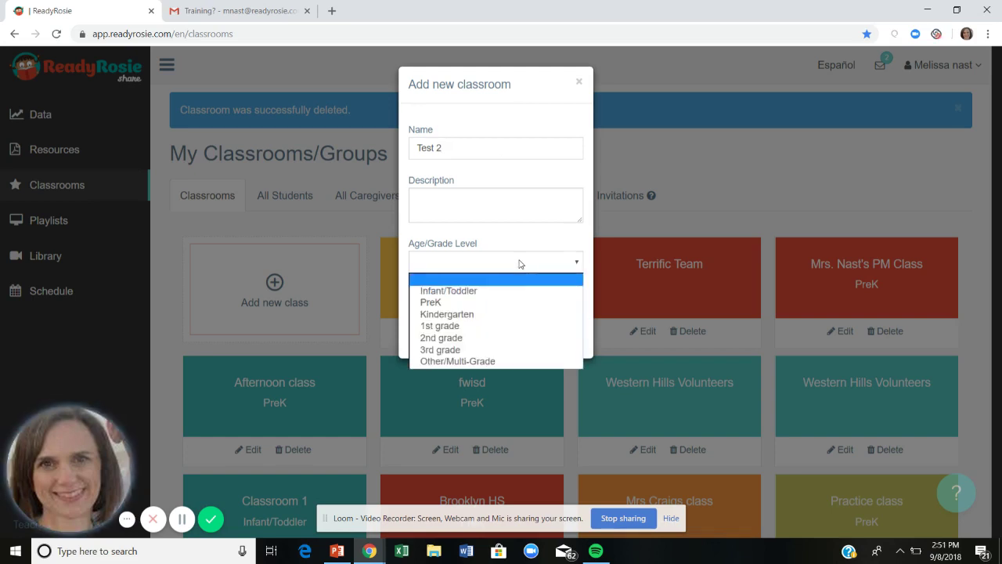
left_click(489, 302)
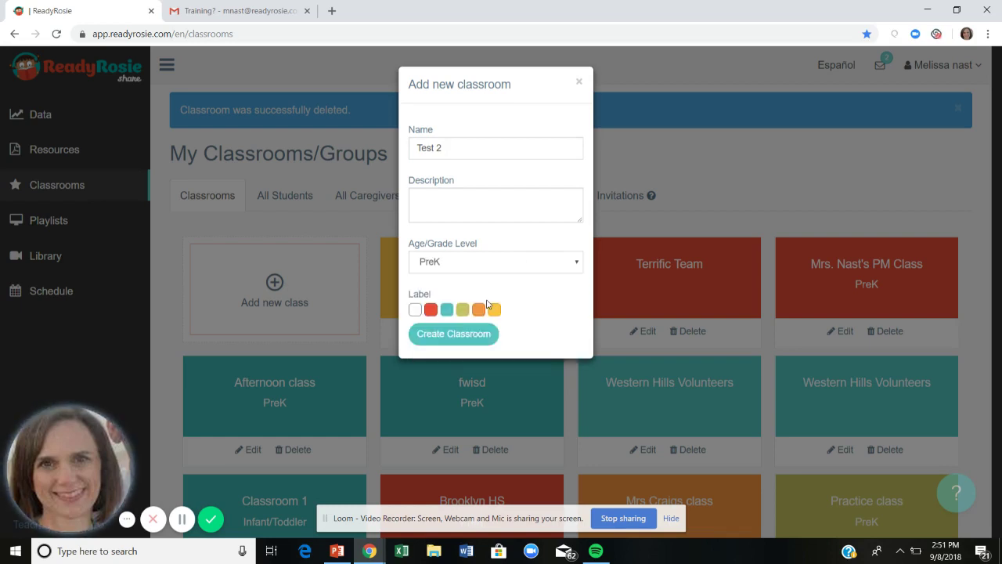
left_click(431, 312)
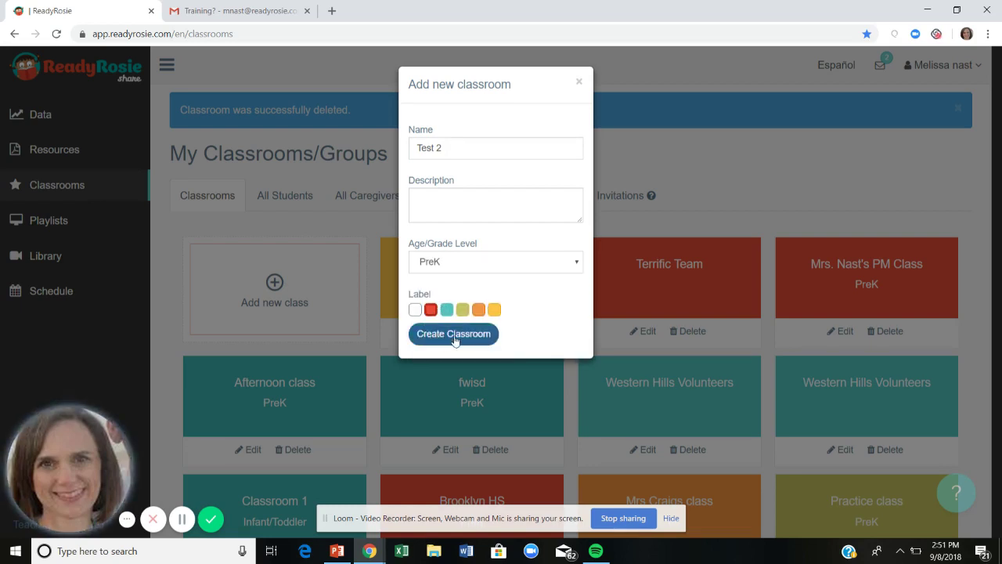
left_click(452, 336)
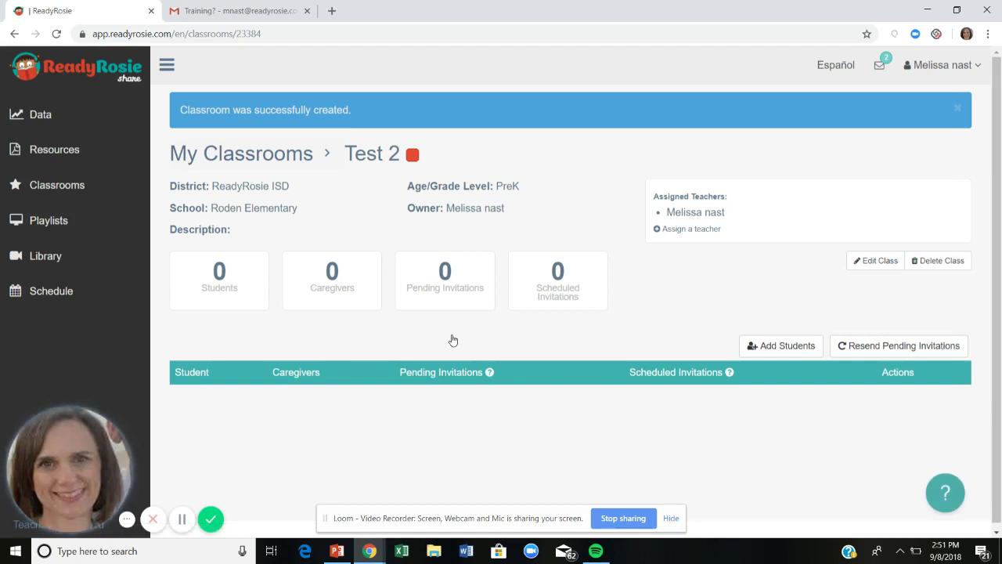
Open the Add Students form for Test 2 and examine its student fields and invitation sending options.
left_click(791, 350)
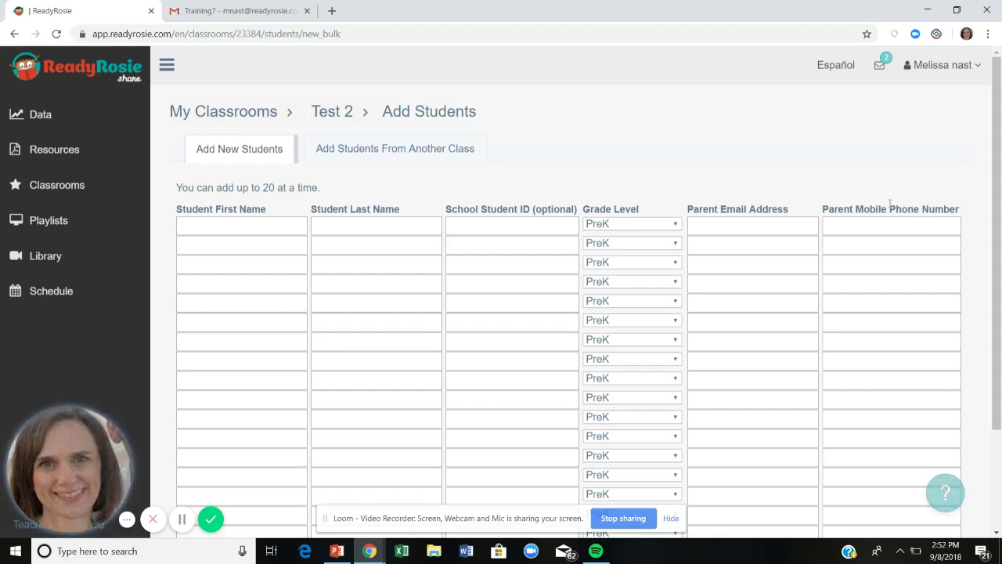
scroll(830, 280, "down", 3)
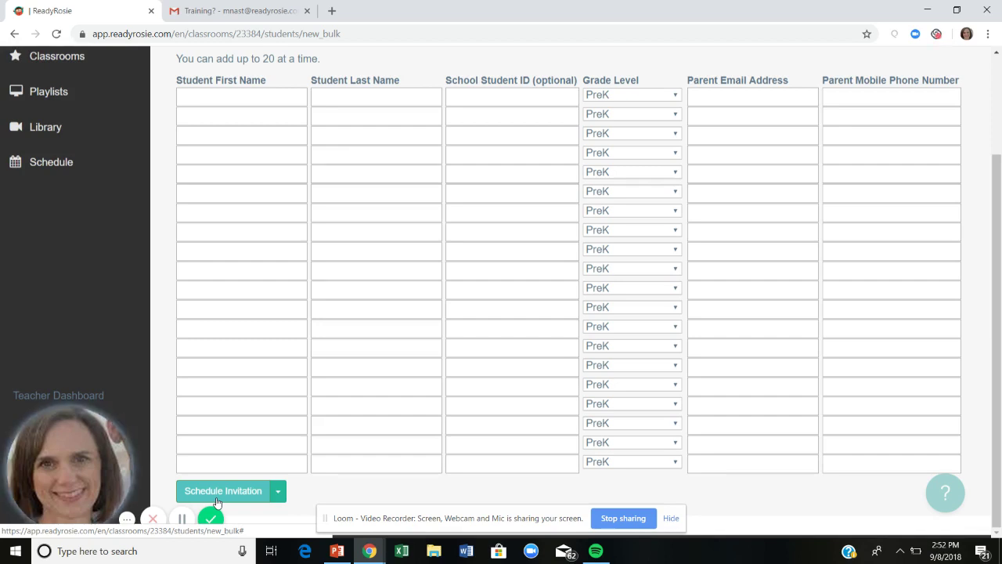
left_click(283, 494)
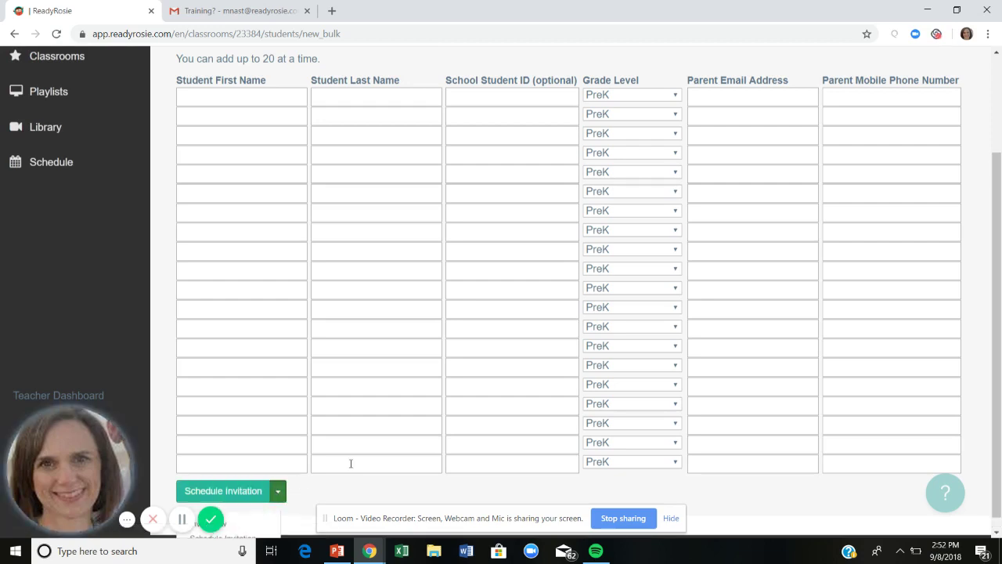
scroll(350, 464, "down", 2)
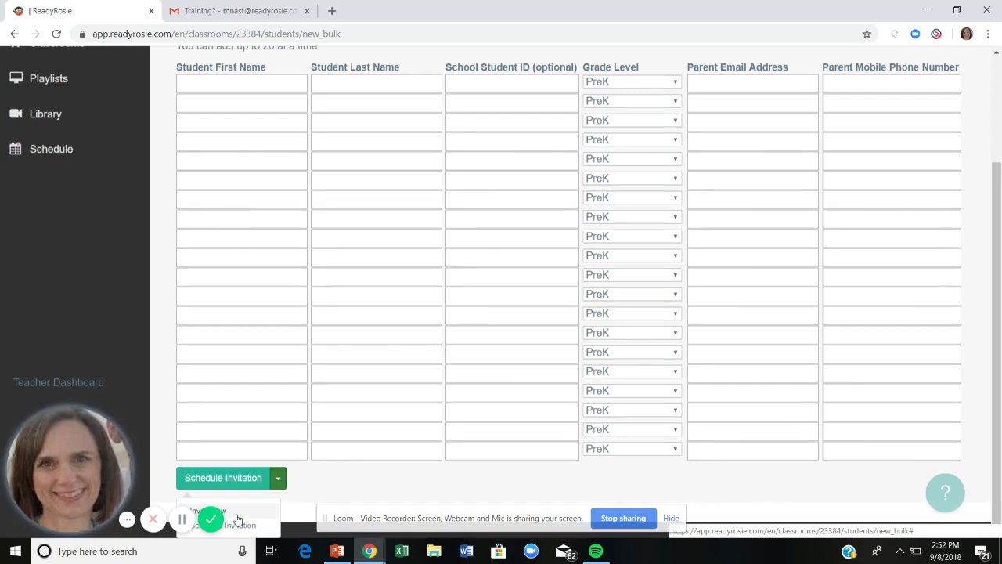
left_click(670, 518)
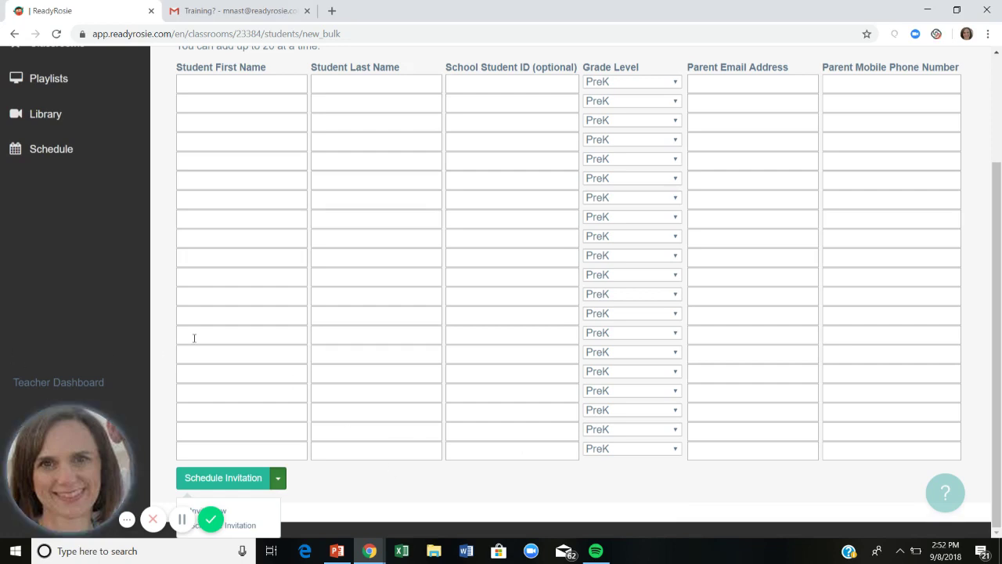
scroll(194, 337, "up", 3)
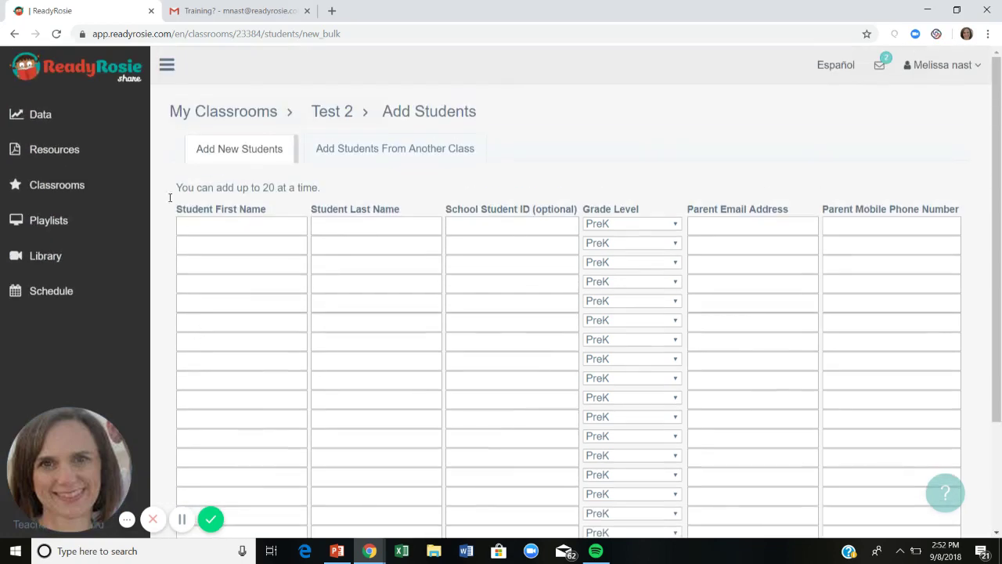
Open the yellow 3rd grade class from the classrooms list and review its pending caregiver invitations.
left_click(56, 184)
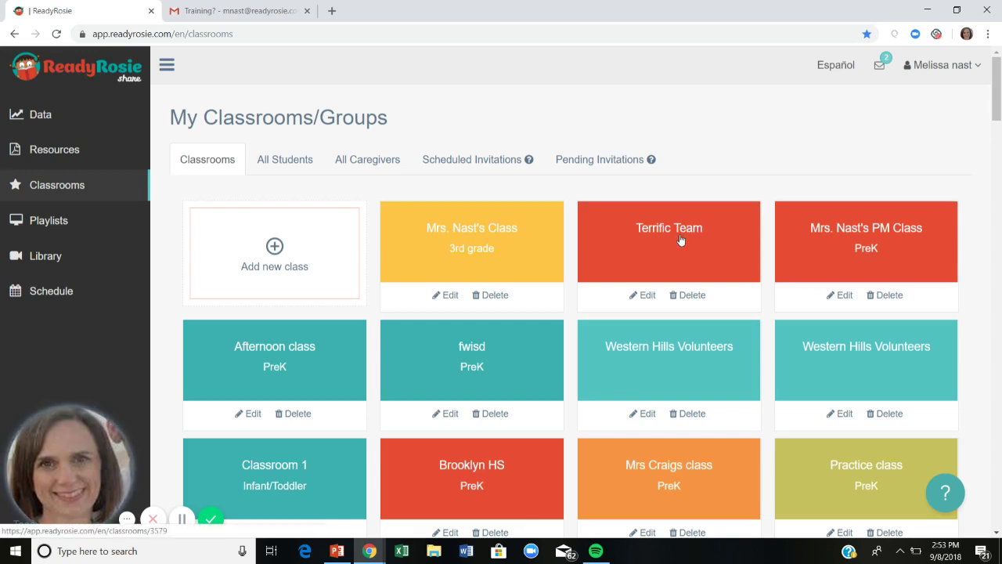
left_click(495, 243)
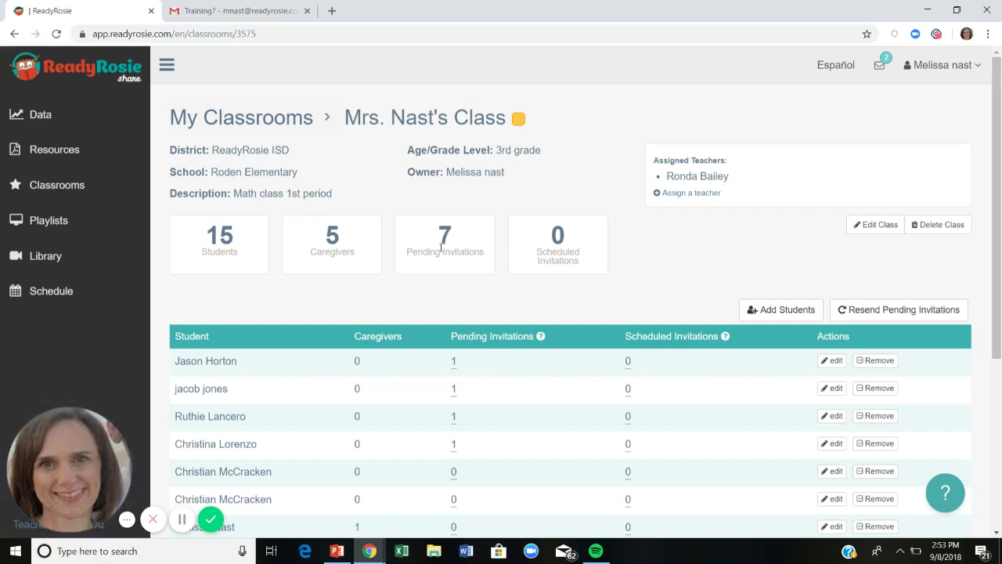
left_click(904, 311)
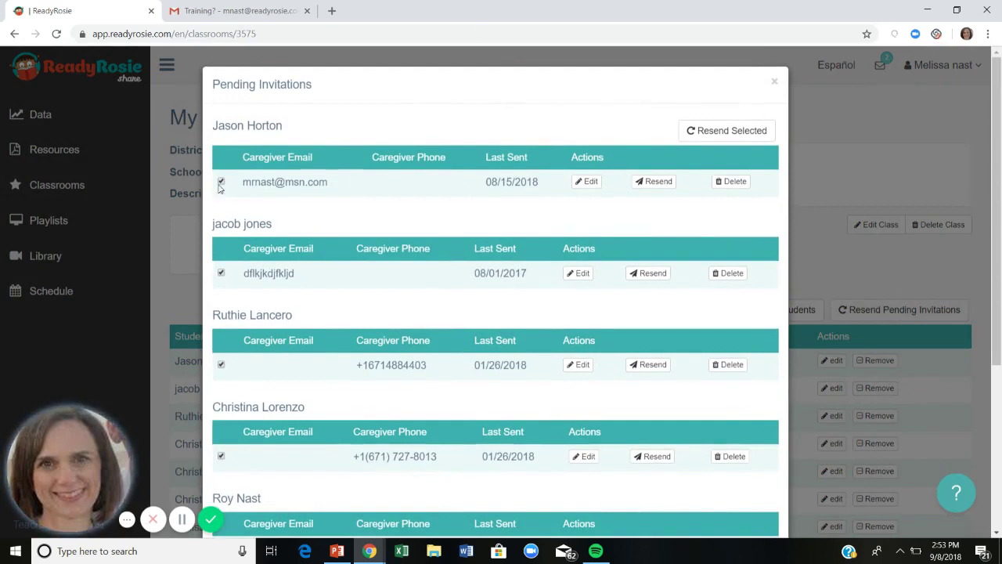
scroll(409, 335, "down", 1)
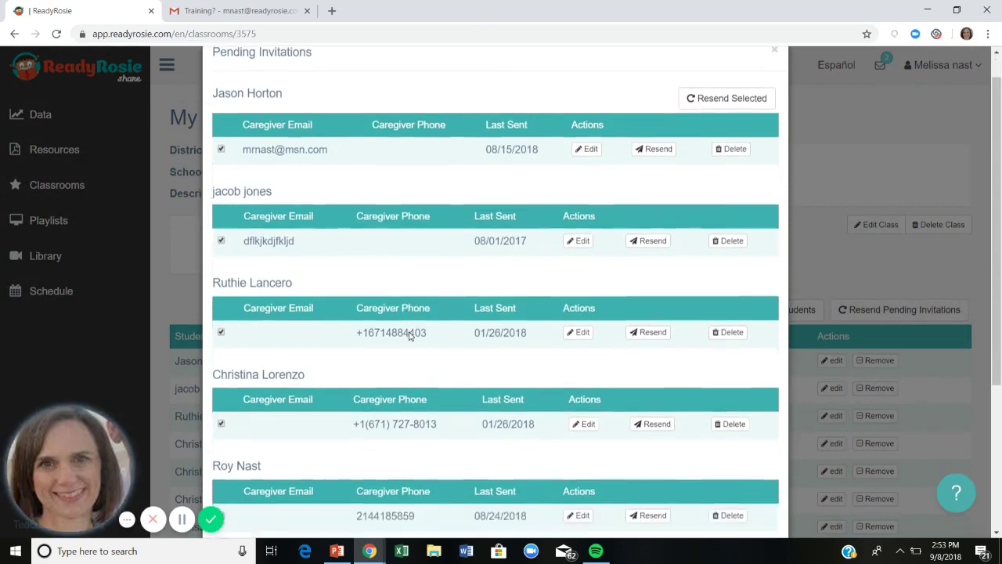
scroll(408, 336, "up", 1)
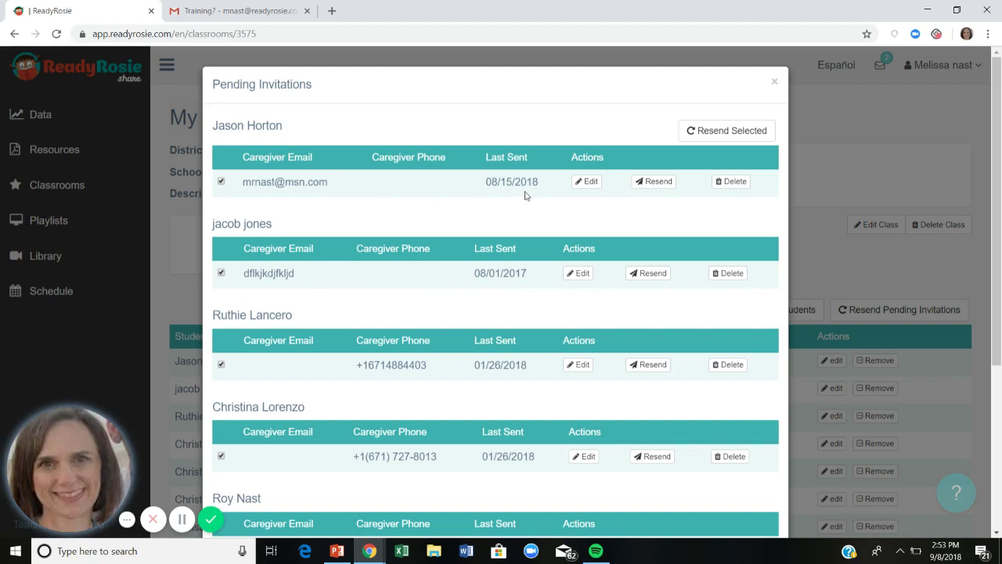
Open the first pending invitation for editing, check its sending options, and return to the pending invitations.
left_click(587, 183)
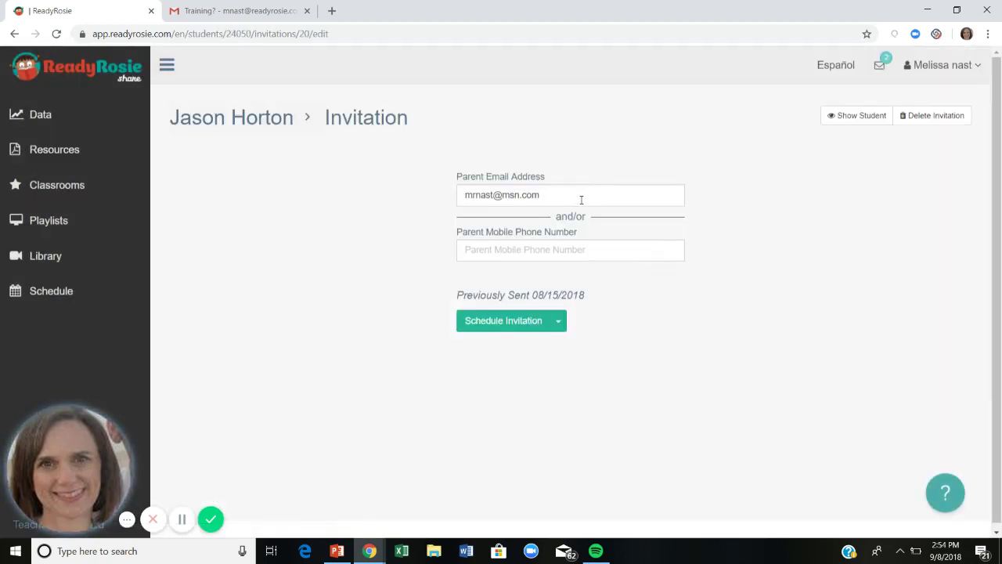
left_click(559, 321)
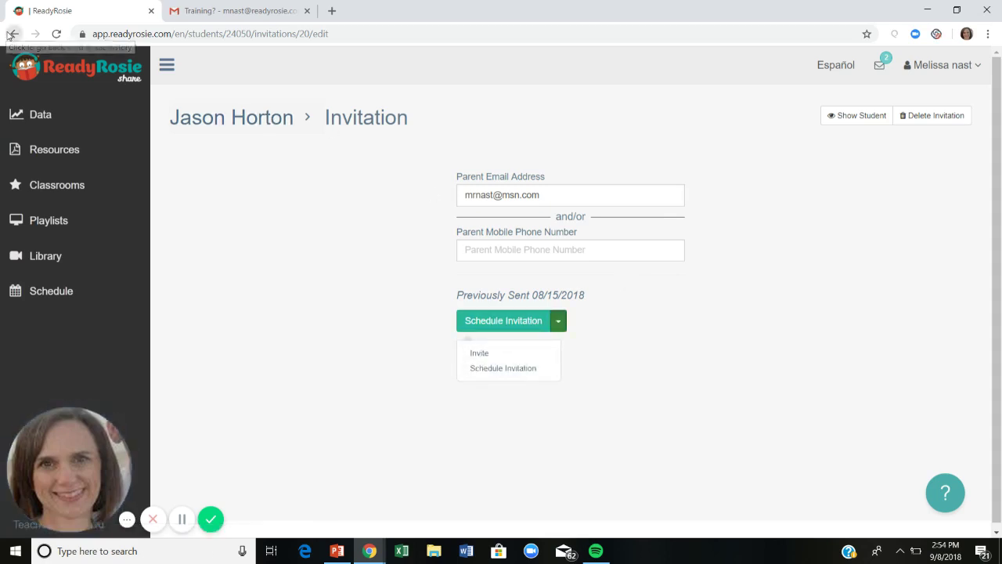
left_click(11, 34)
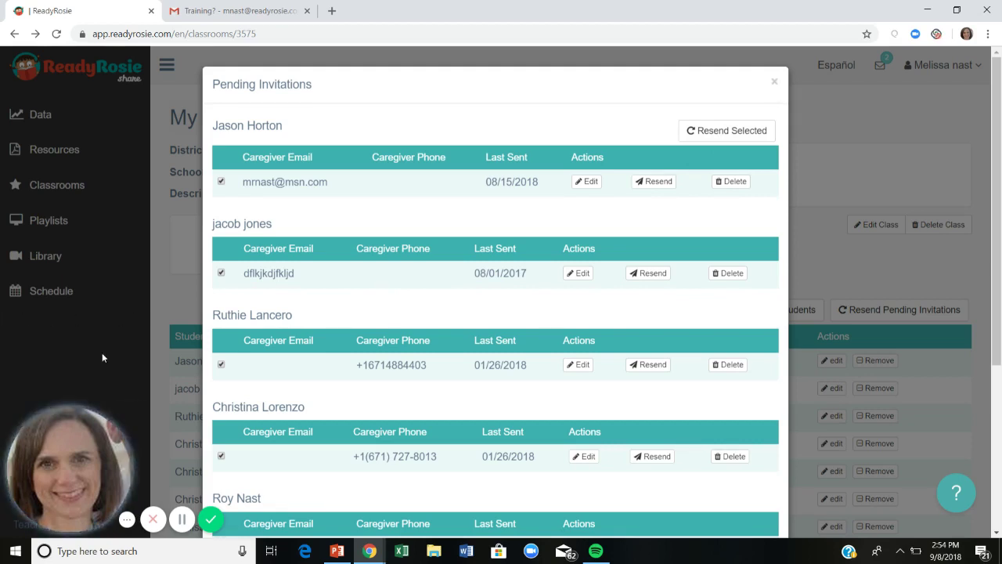
Exclude the second student's pending invitation from the selection for resending.
scroll(424, 206, "down", 3)
scroll(460, 184, "up", 3)
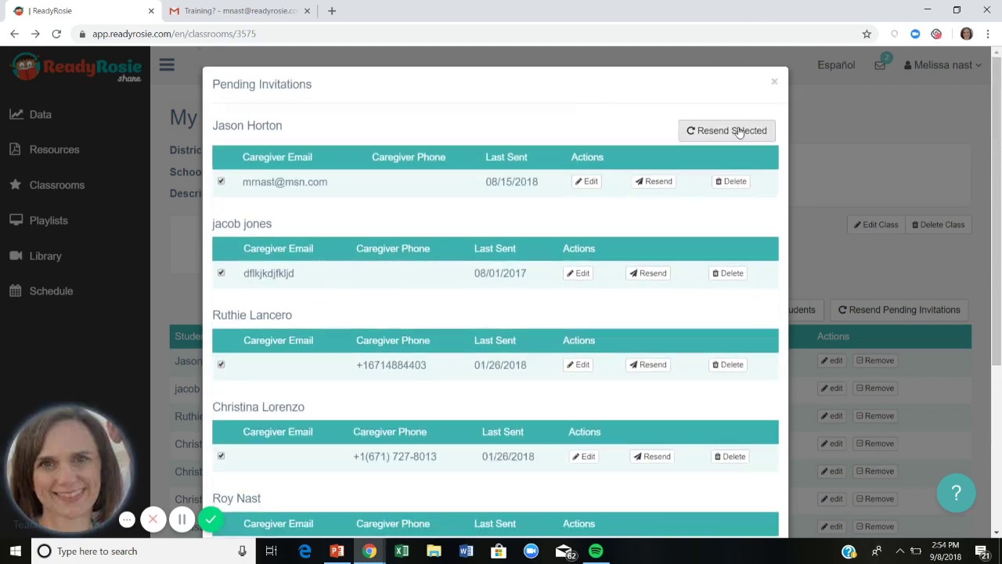
left_click(221, 274)
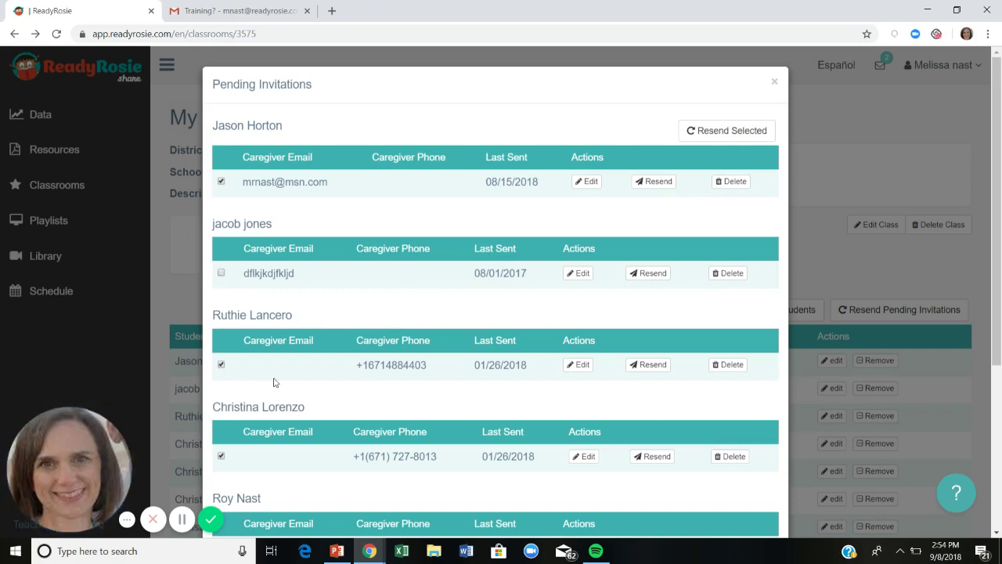
Exclude every remaining pending invitation except the first student's from the selection, and resend the selected invitation.
left_click(221, 365)
scroll(271, 376, "down", 1)
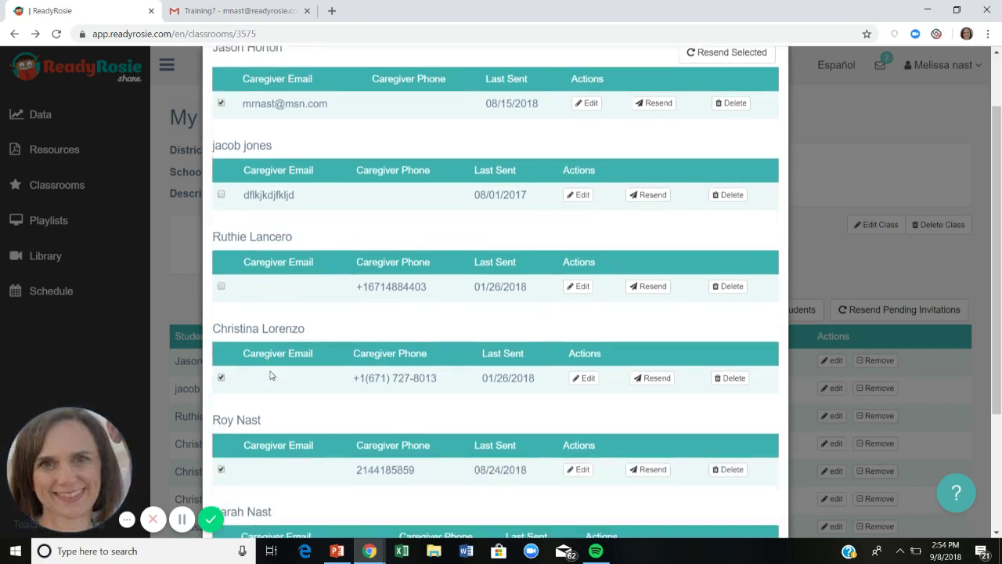
scroll(270, 376, "down", 1)
left_click(222, 342)
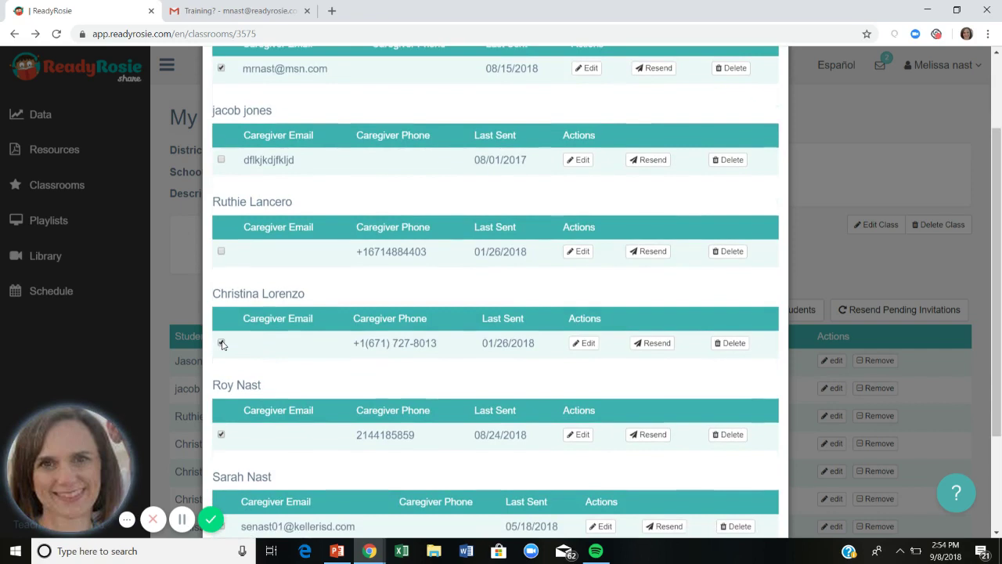
left_click(220, 434)
scroll(309, 434, "down", 1)
left_click(221, 425)
scroll(316, 425, "down", 1)
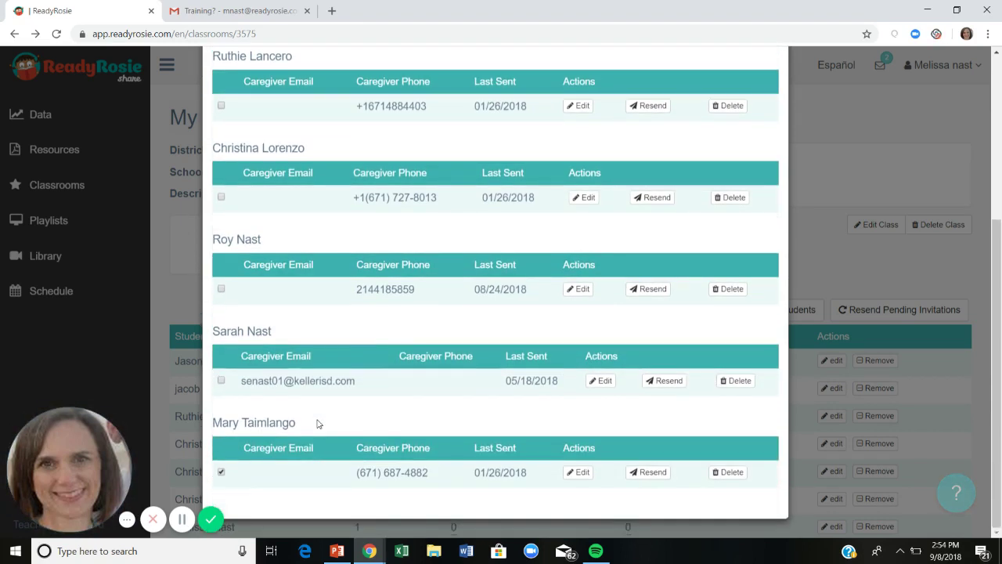
left_click(222, 472)
scroll(359, 376, "up", 3)
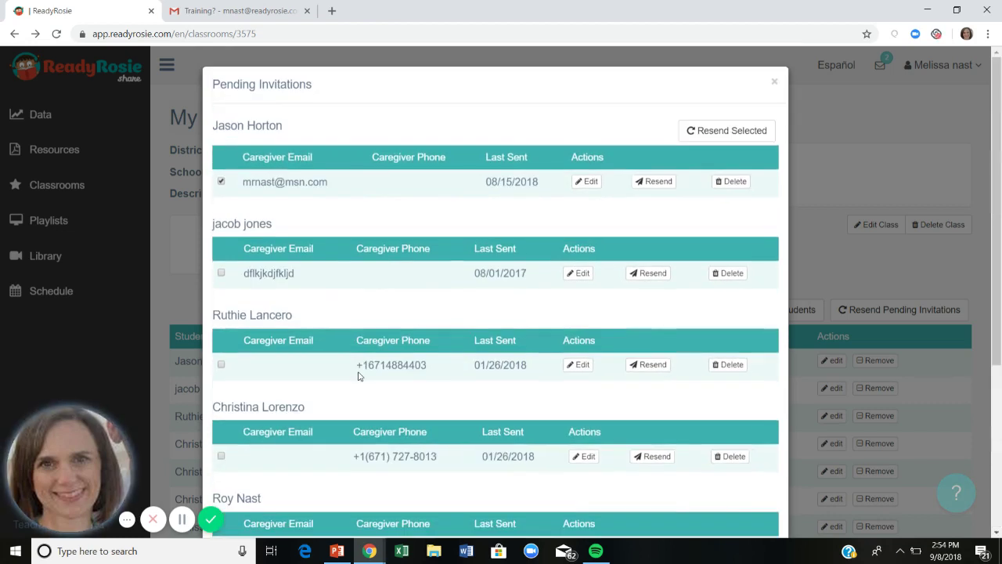
left_click(727, 133)
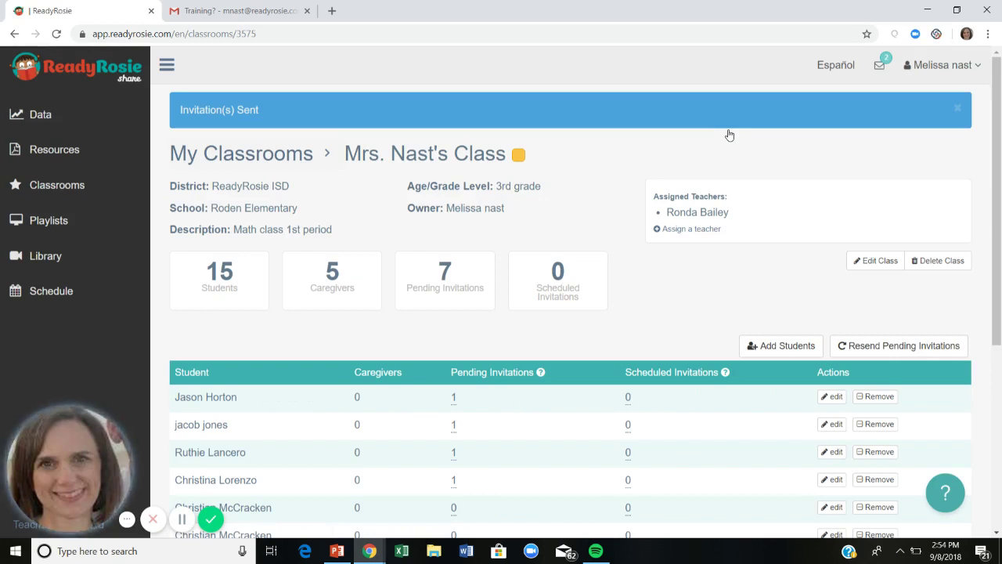
Review the class roster's caregiver and invitation columns, and open the profile of the first student with a connected caregiver.
scroll(524, 421, "down", 1)
scroll(524, 421, "down", 1)
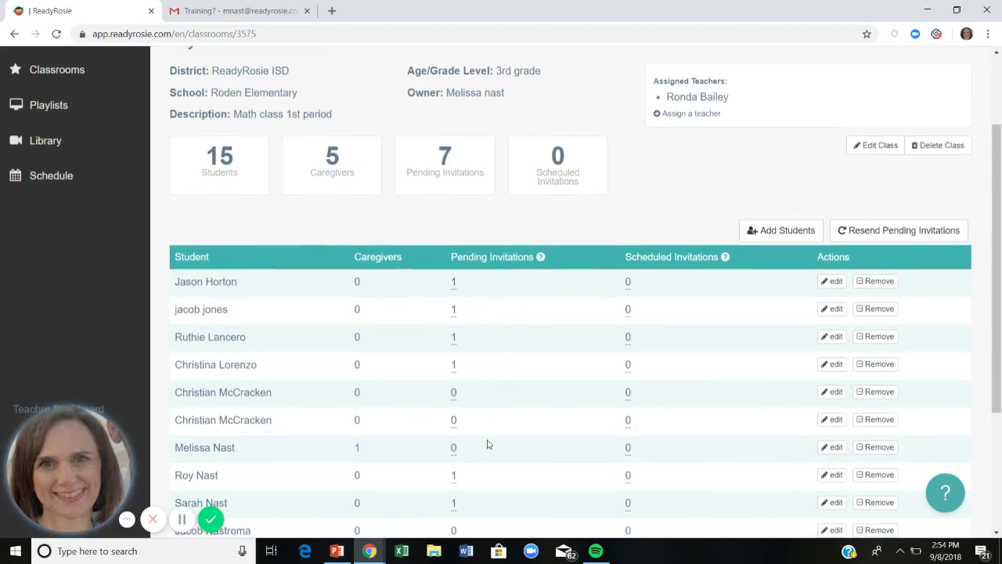
scroll(487, 444, "down", 3)
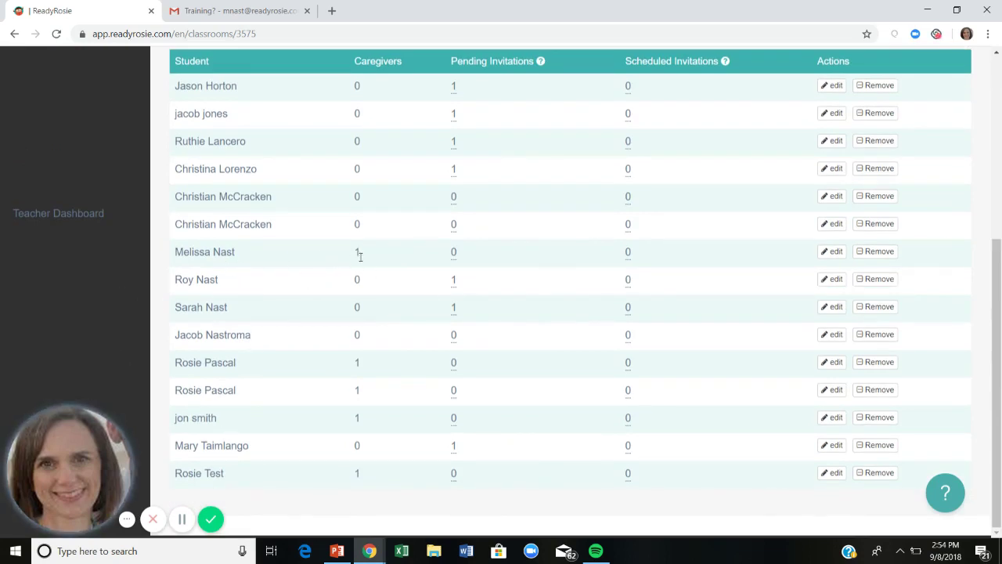
left_click(191, 259)
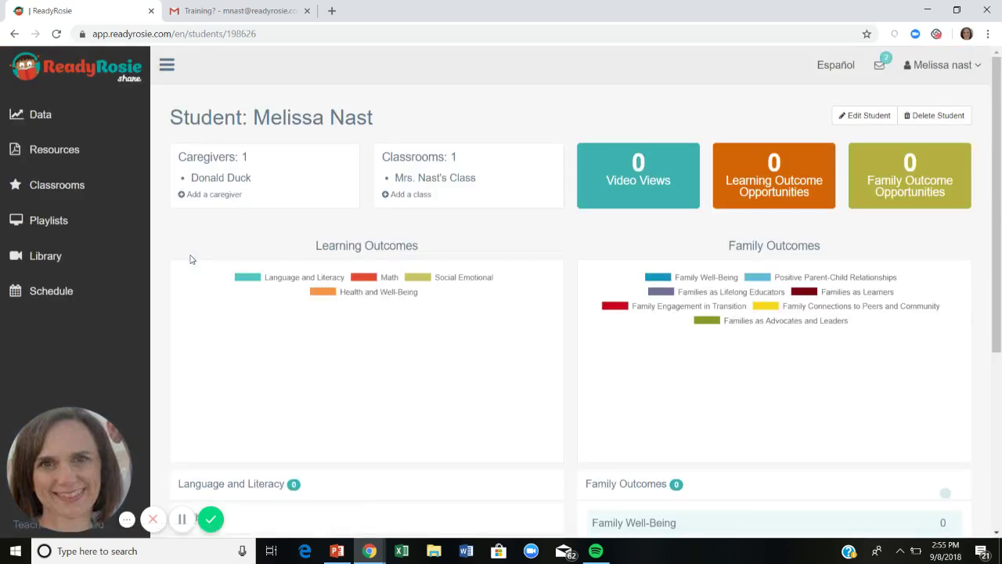
Open the Terrific Team classroom, view the list of teachers available to assign, and close it without adding anyone.
left_click(69, 196)
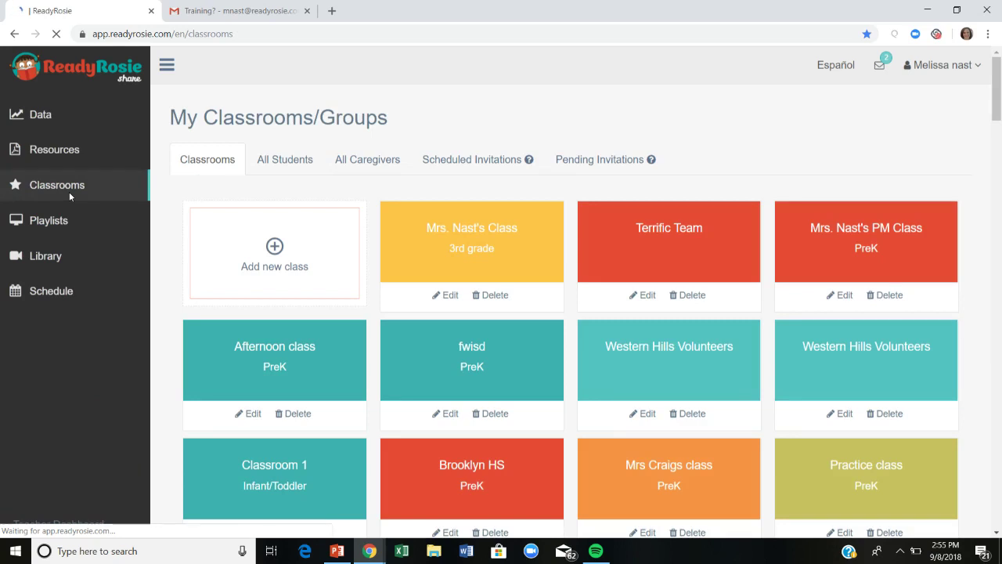
left_click(640, 236)
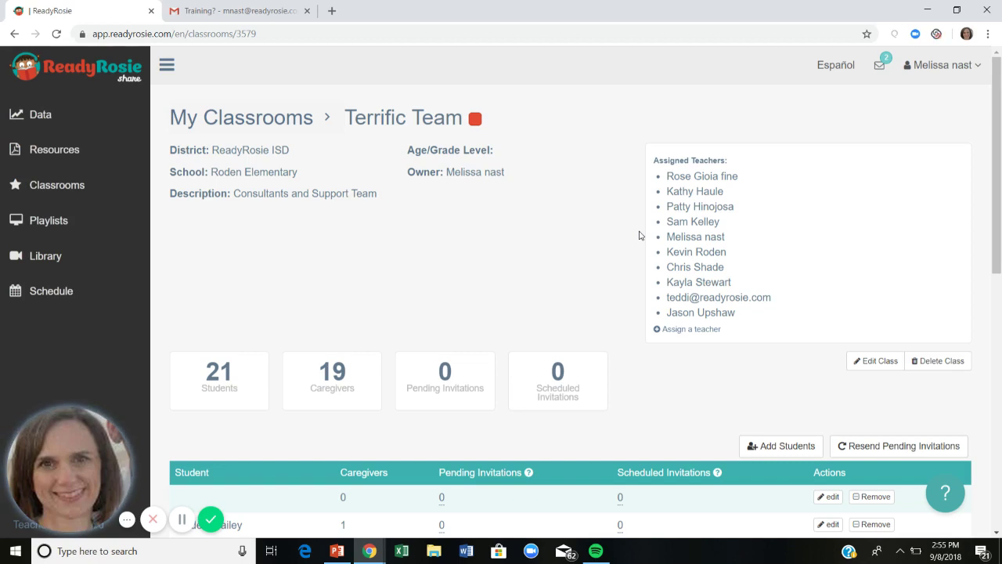
left_click(704, 332)
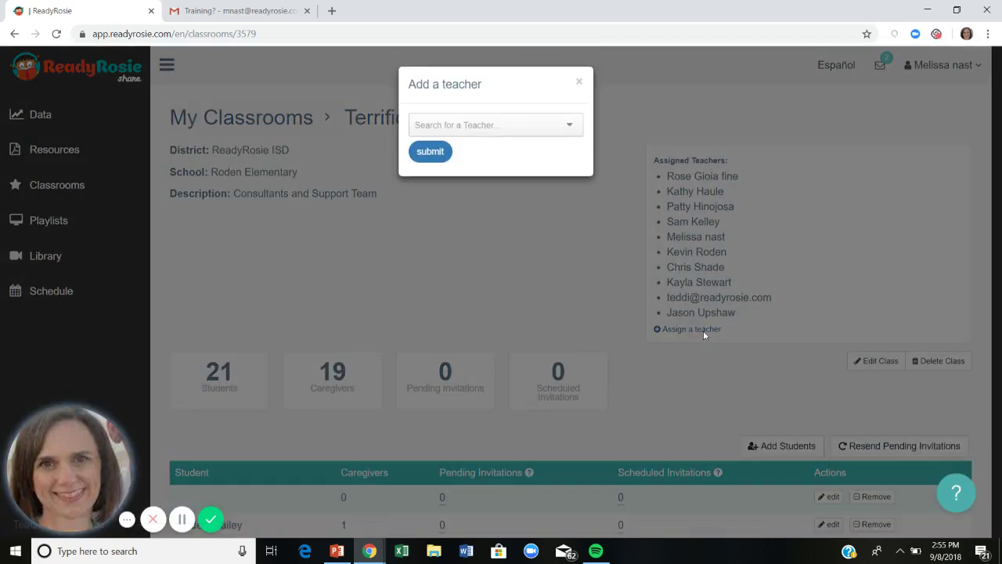
left_click(551, 124)
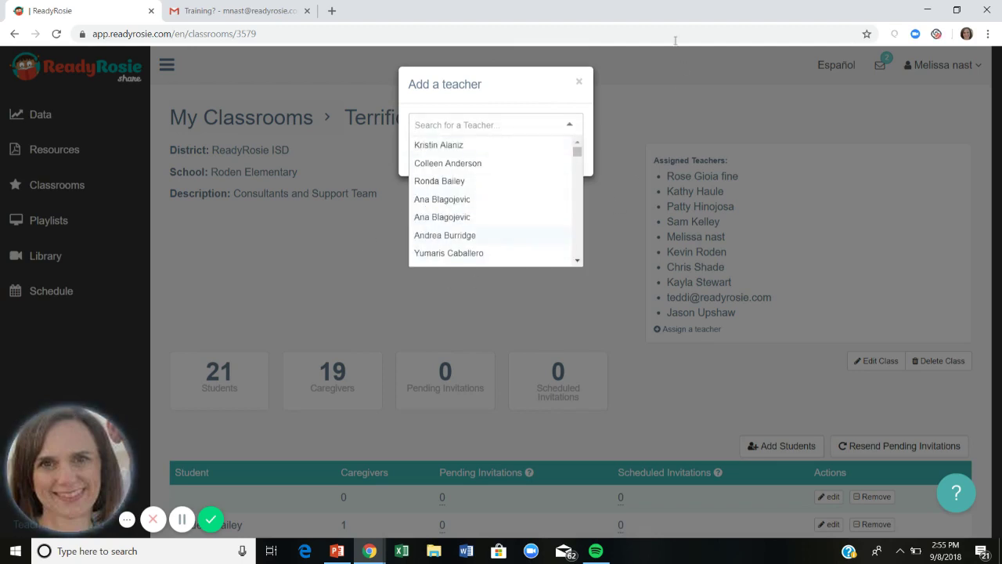
left_click(580, 85)
left_click(580, 85)
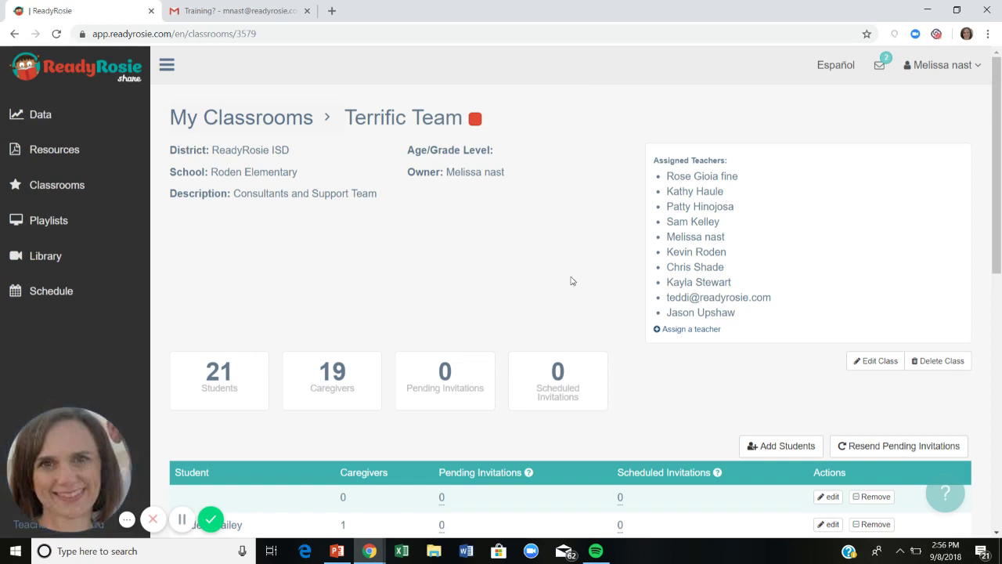
Open the ninth student's profile from the Terrific Team roster and inspect the Learning Outcomes chart segments.
scroll(572, 280, "down", 5)
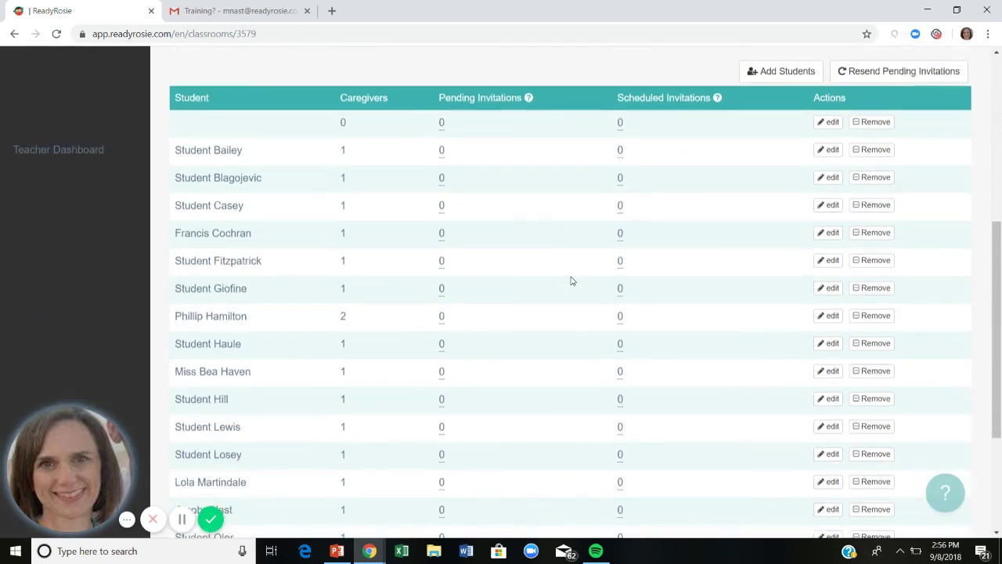
left_click(210, 347)
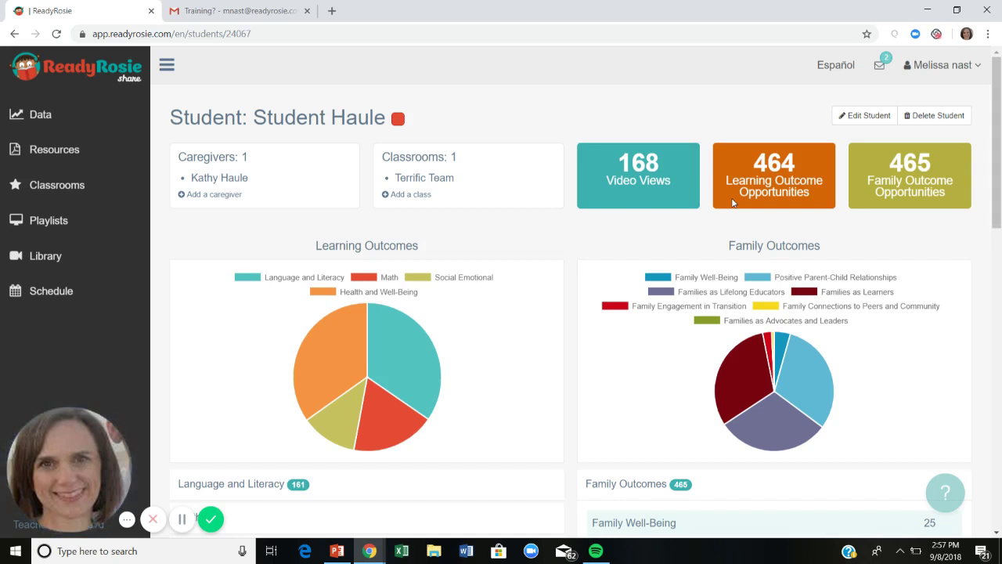
mouse_move(339, 367)
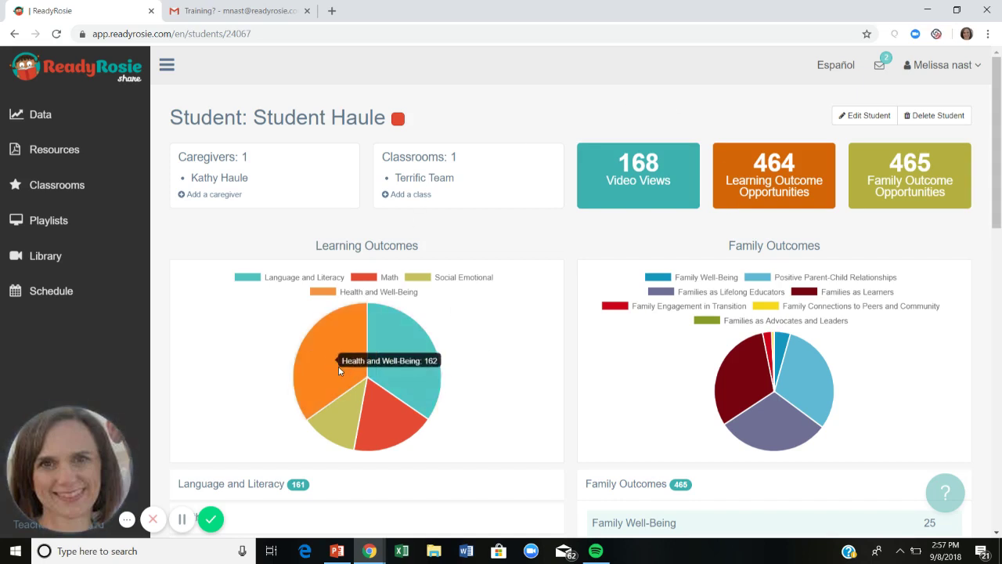
mouse_move(401, 359)
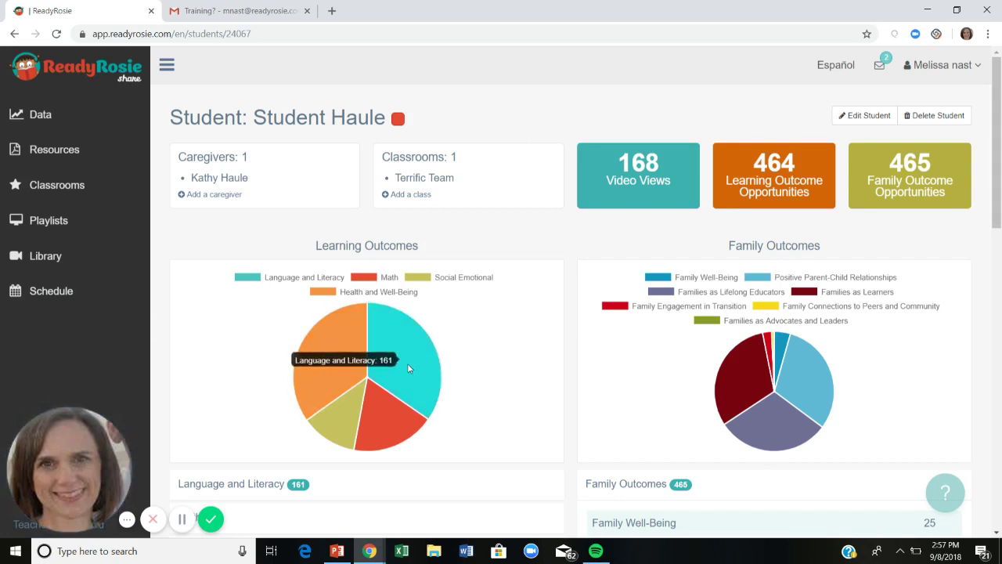
mouse_move(345, 347)
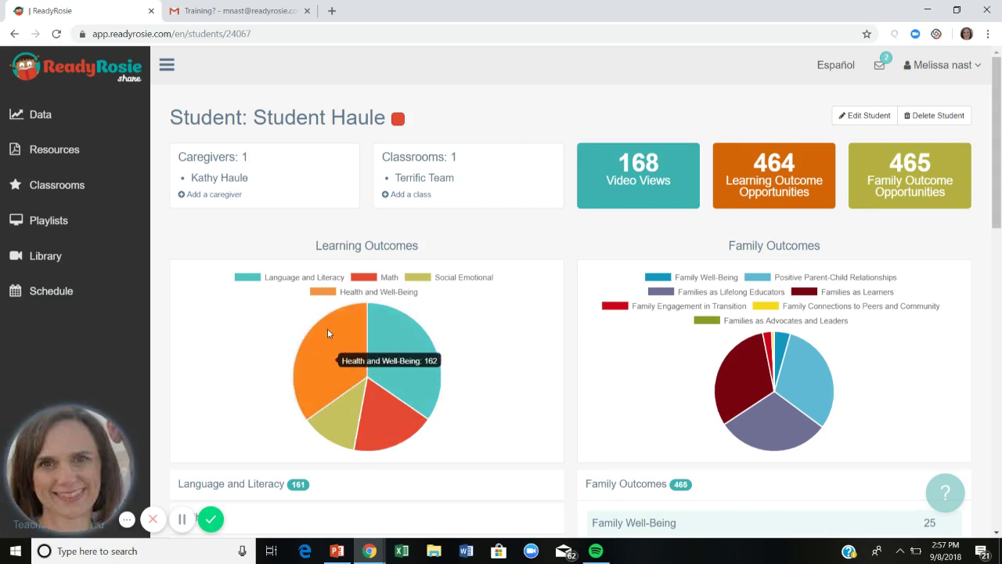
mouse_move(399, 339)
Expand the student's Language and Literacy breakdown and examine it alongside the Family Outcomes list.
scroll(550, 360, "down", 3)
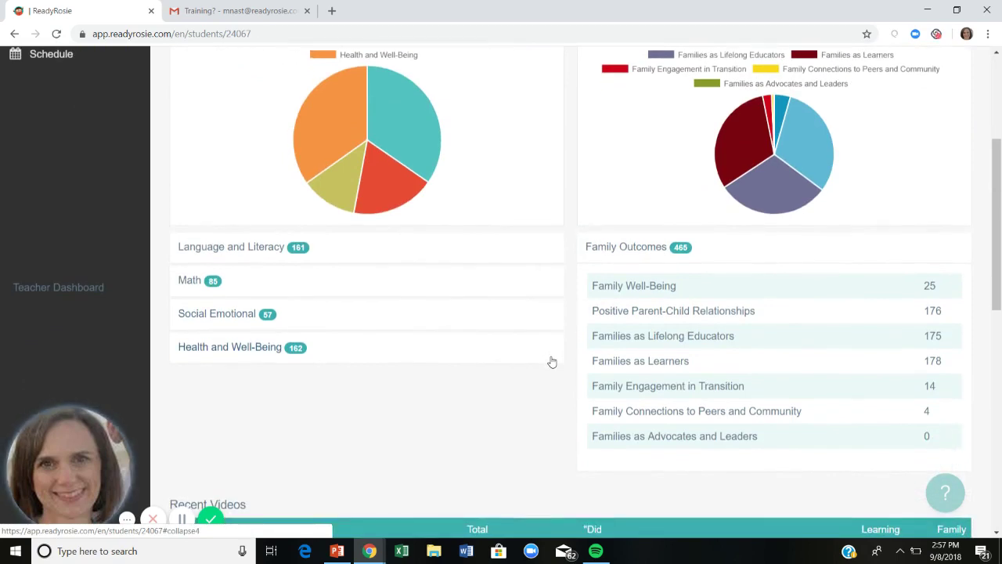
left_click(240, 249)
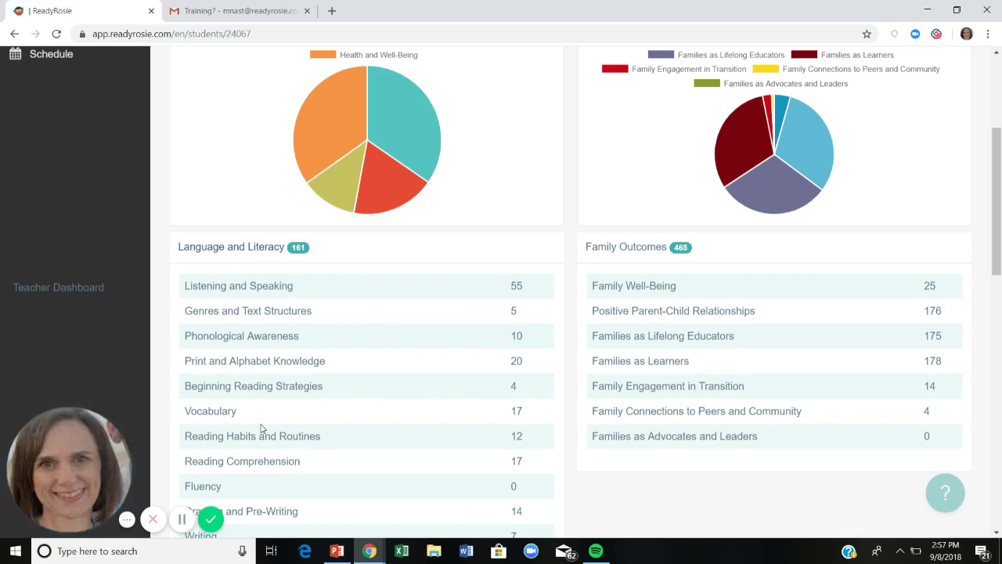
scroll(744, 305, "up", 2)
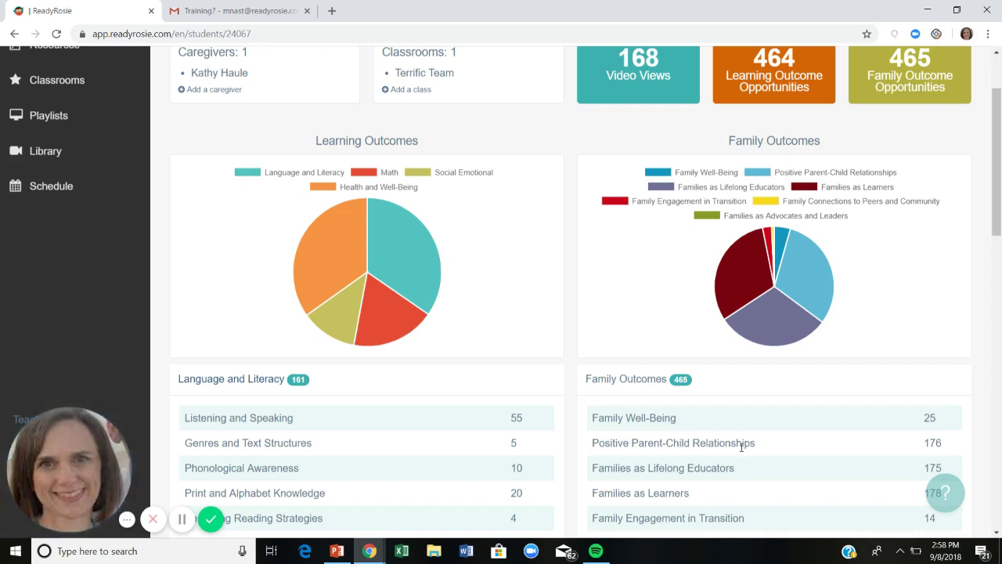
Review the student's Recent Videos table, including views, likes, "Did It" marks and comments, and return to the profile summary.
scroll(741, 447, "down", 3)
scroll(742, 452, "down", 4)
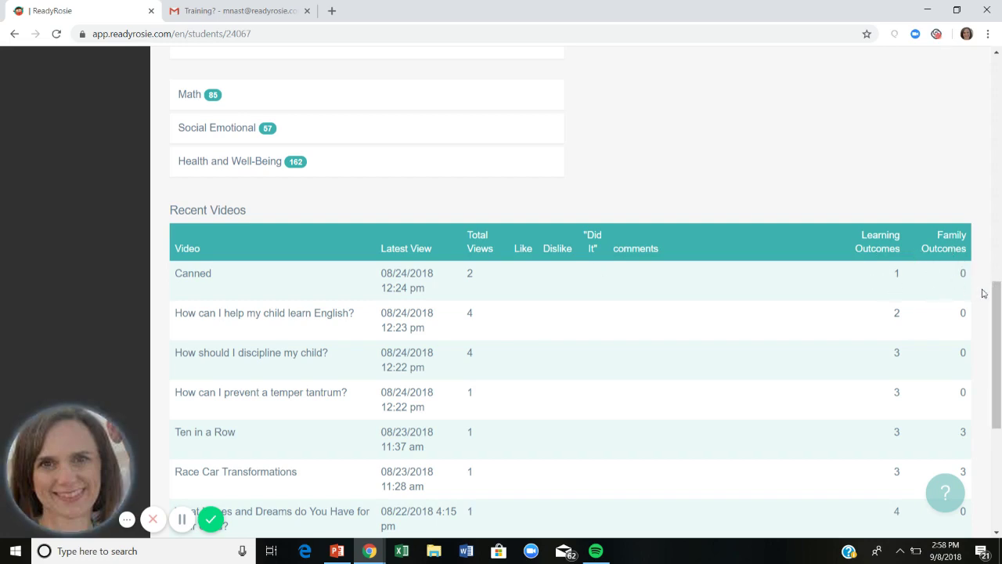
scroll(632, 383, "down", 3)
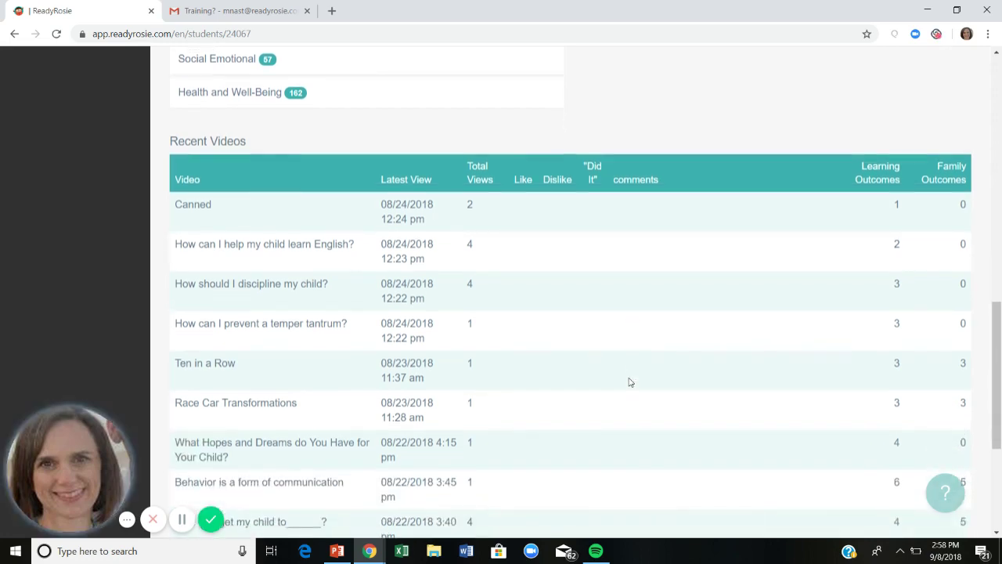
scroll(631, 382, "down", 3)
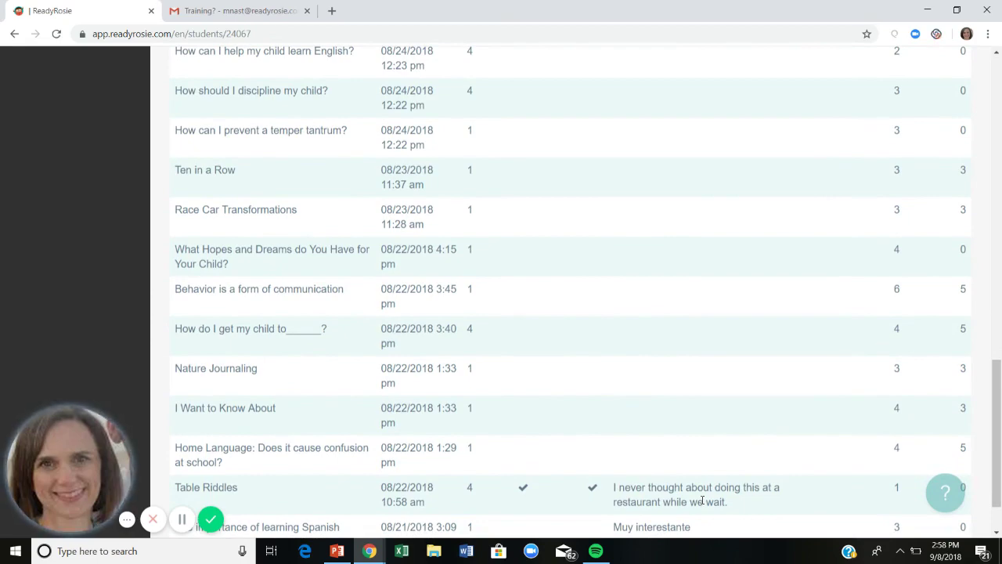
key("Home")
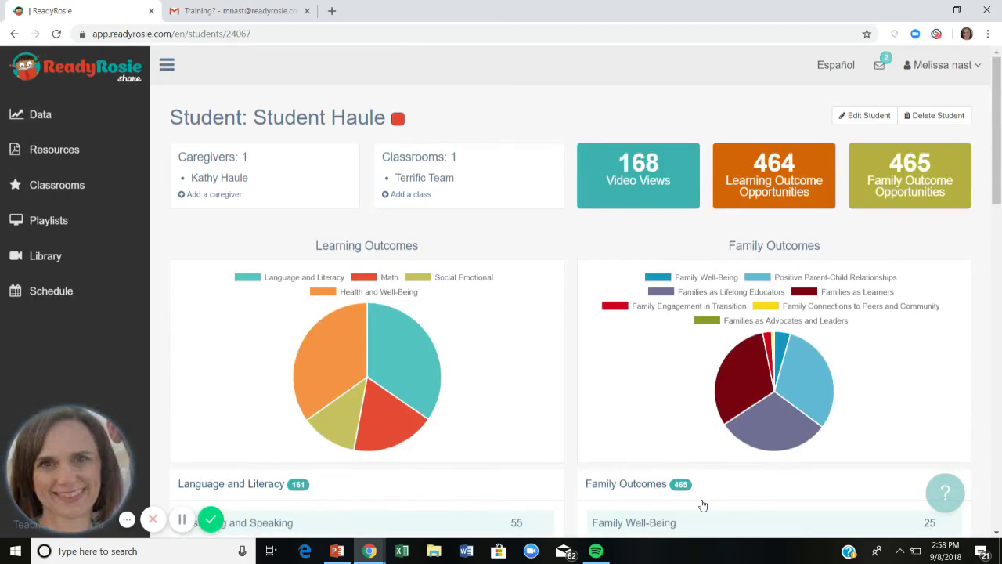
Open the teacher messages, review the first caregiver's conversation, and check the field for sending a reply without posting anything.
left_click(890, 72)
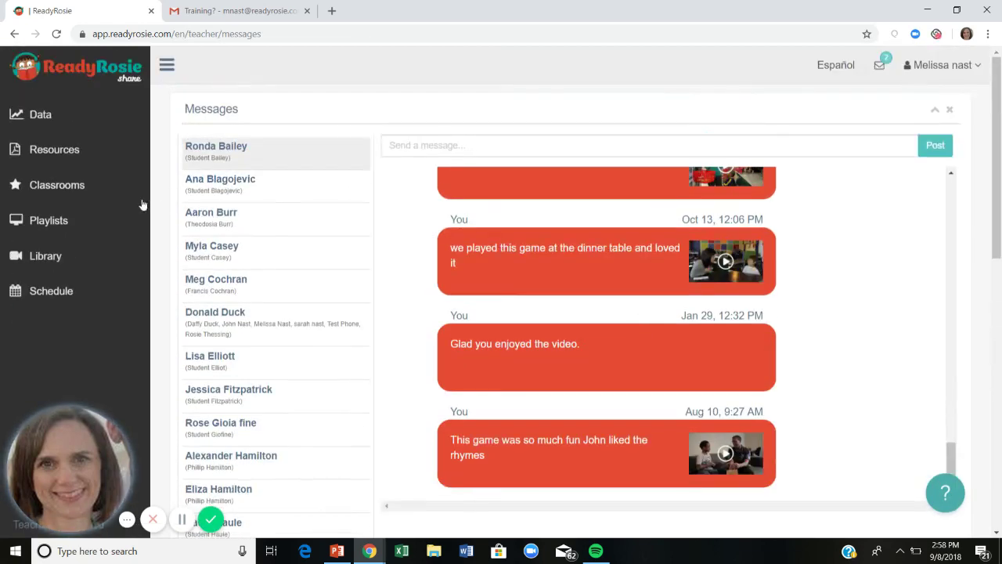
scroll(462, 264, "up", 5)
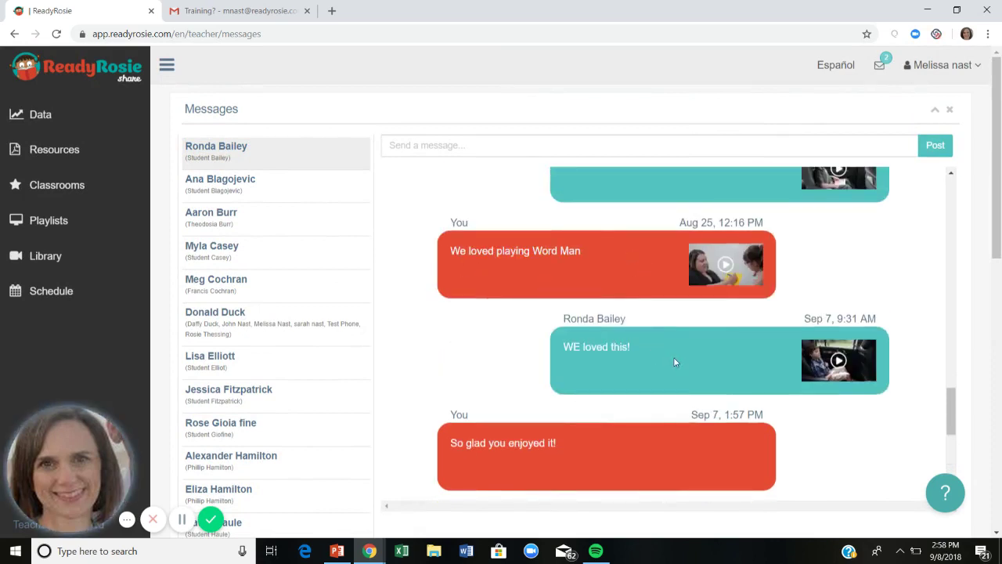
left_click(411, 145)
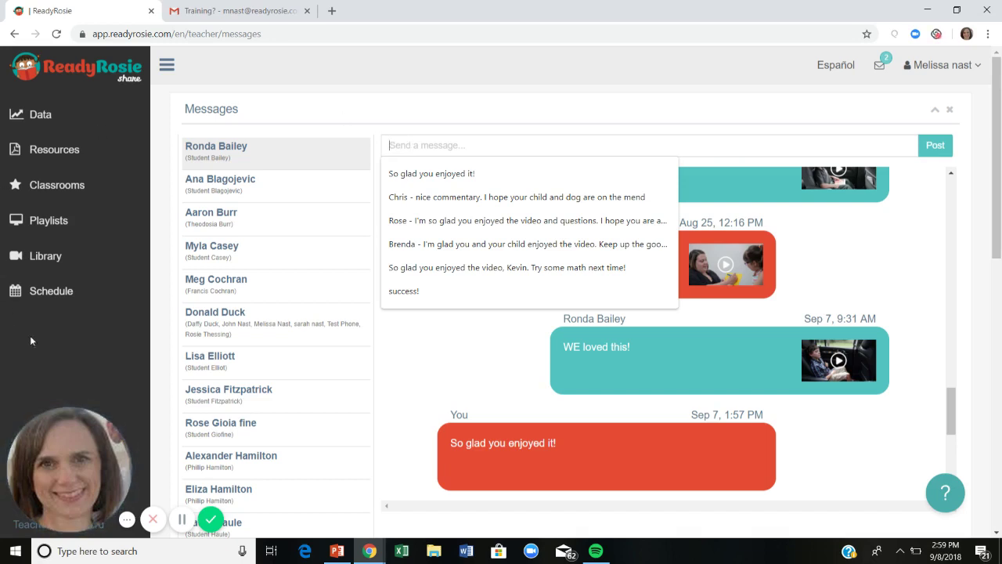
left_click(79, 351)
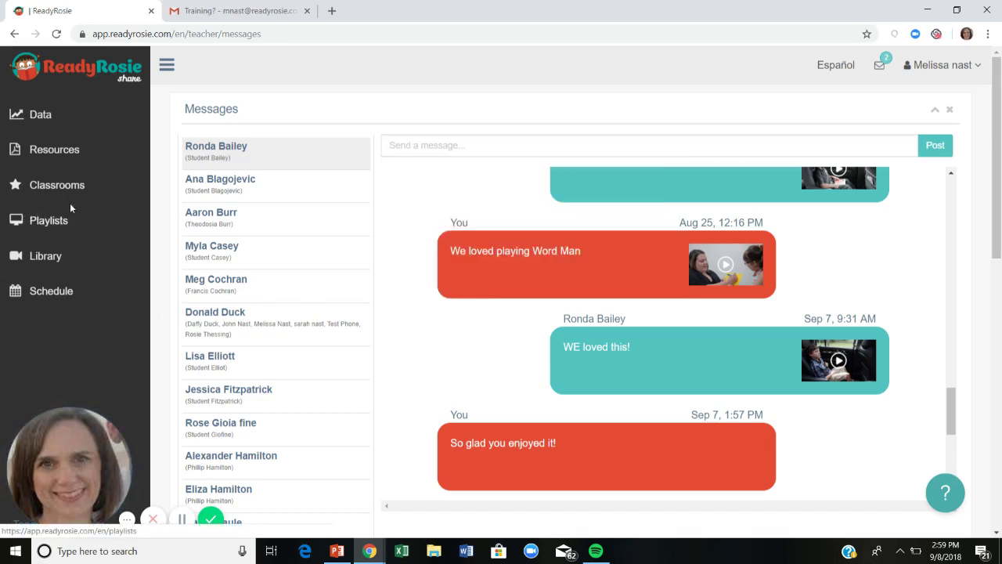
Show the Upcoming ReadyRosie Playlists in the playlist schedule and open the PreK playlist dated 2018-09-10.
left_click(61, 190)
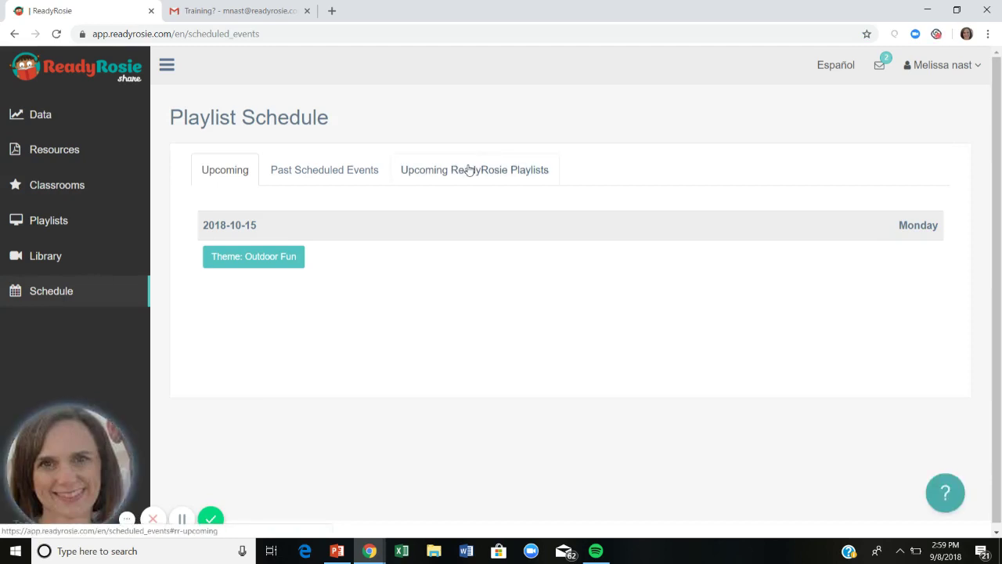
left_click(468, 170)
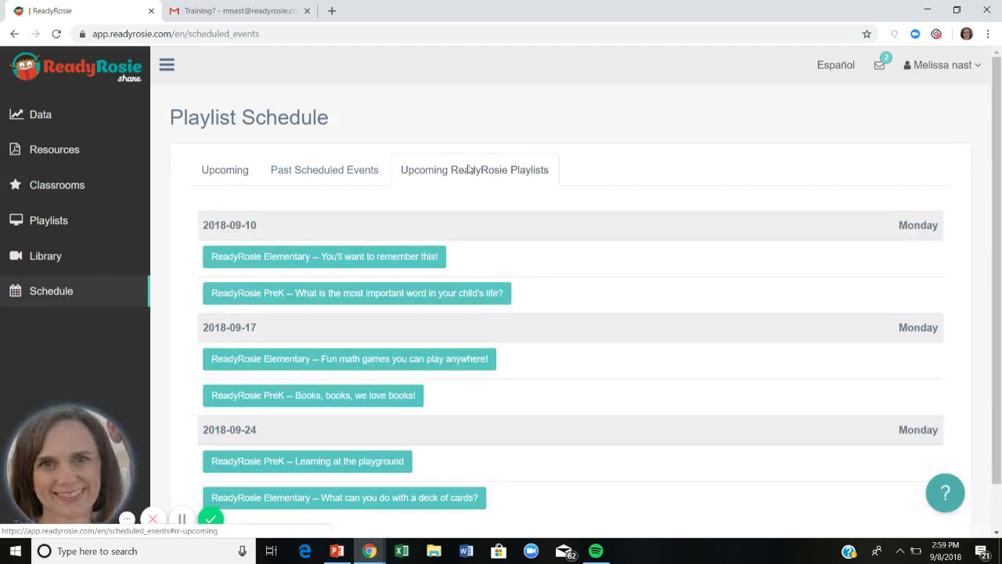
left_click(340, 304)
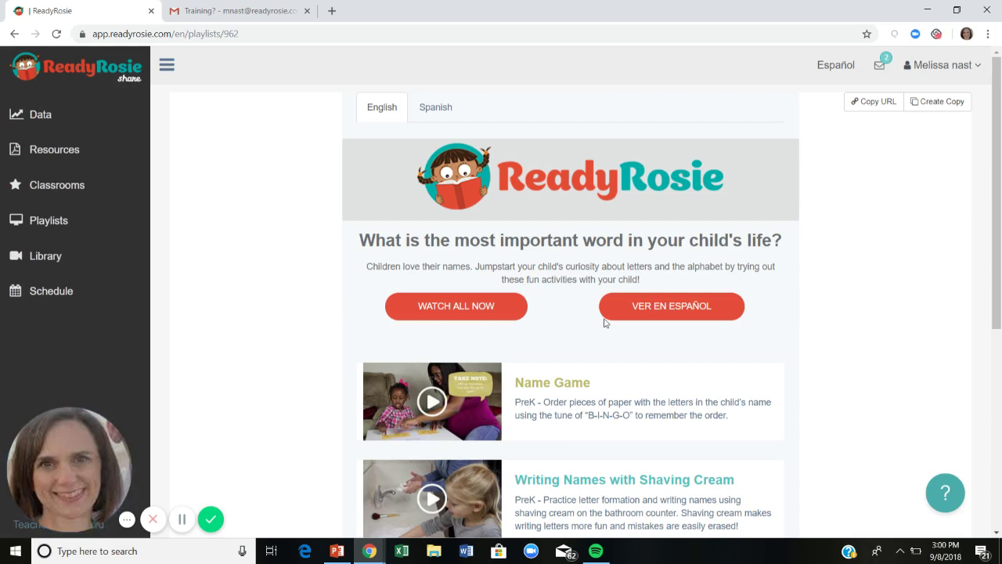
Review the playlist's videos, open Name Game, and examine its feedback options and Summary.
scroll(604, 323, "down", 4)
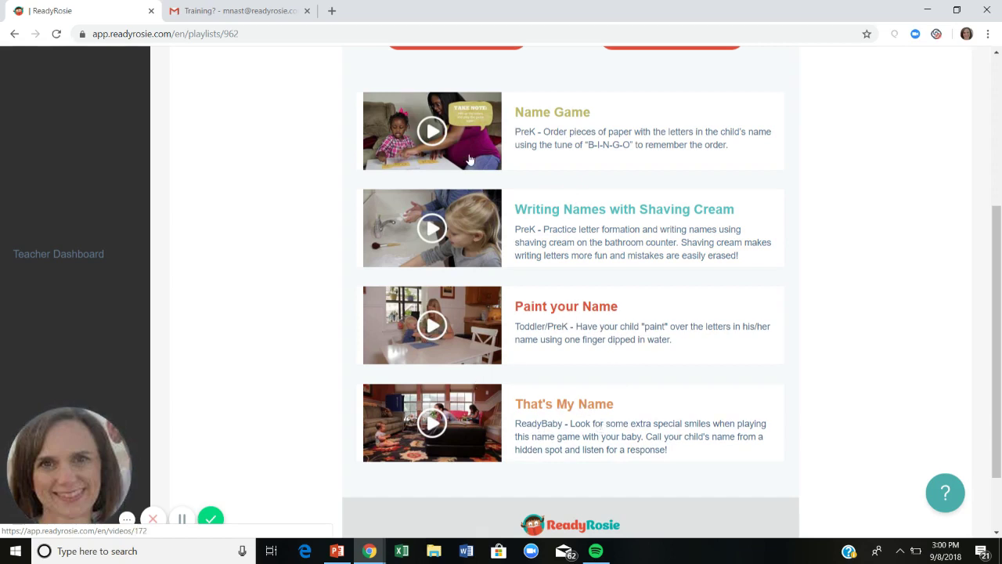
left_click(435, 131)
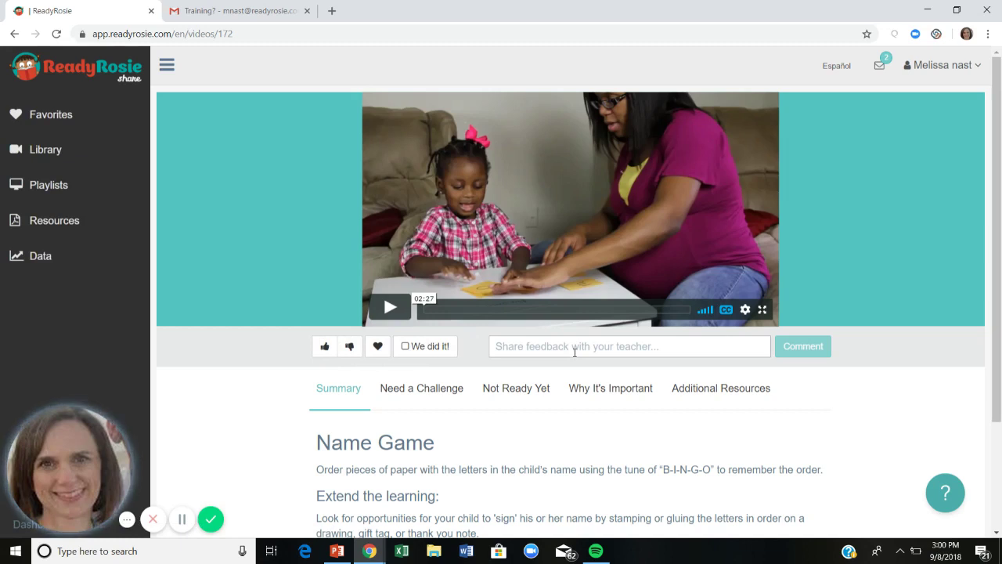
scroll(604, 416, "down", 3)
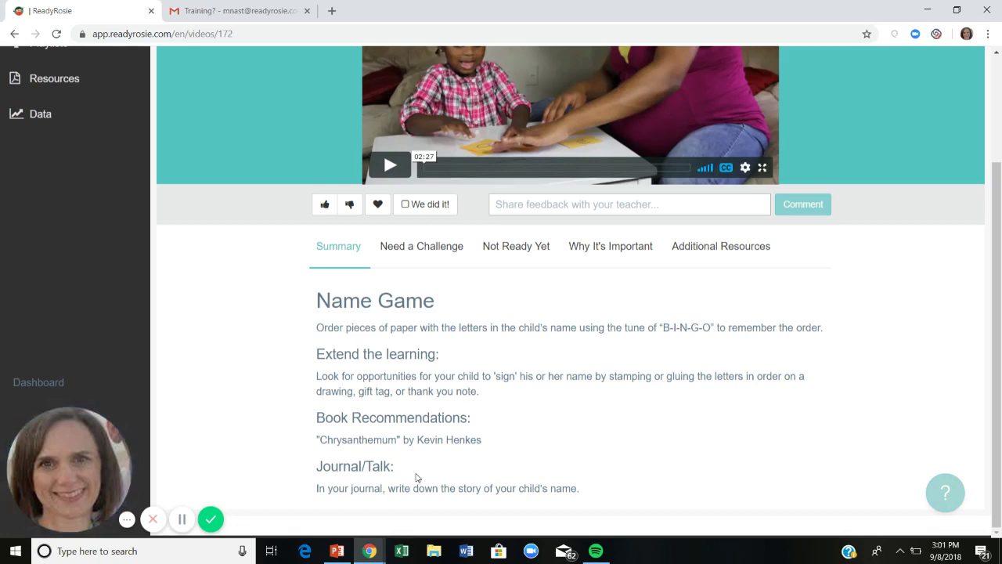
Show the caption language choices on the Name Game video and return to its playlist.
scroll(668, 326, "up", 2)
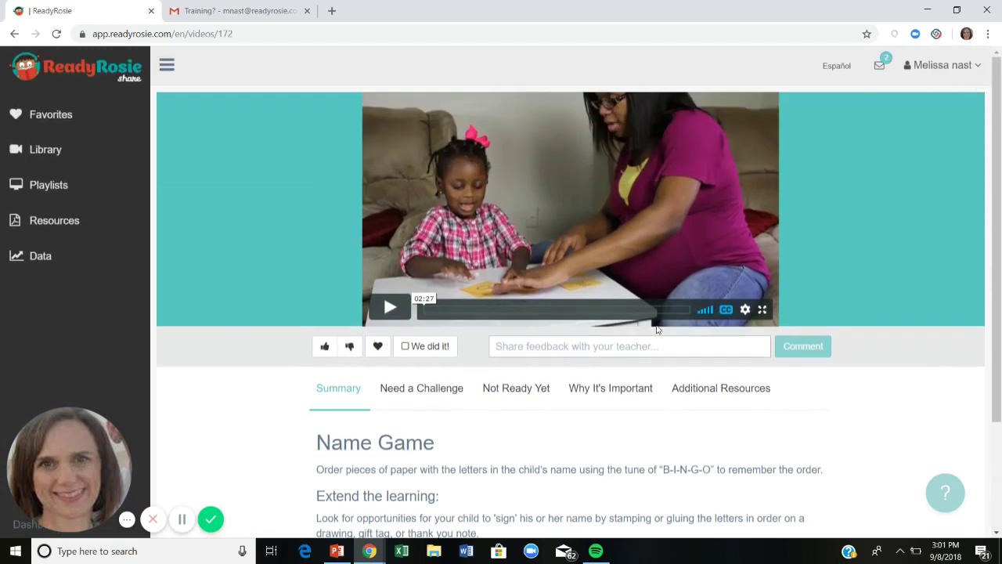
left_click(726, 310)
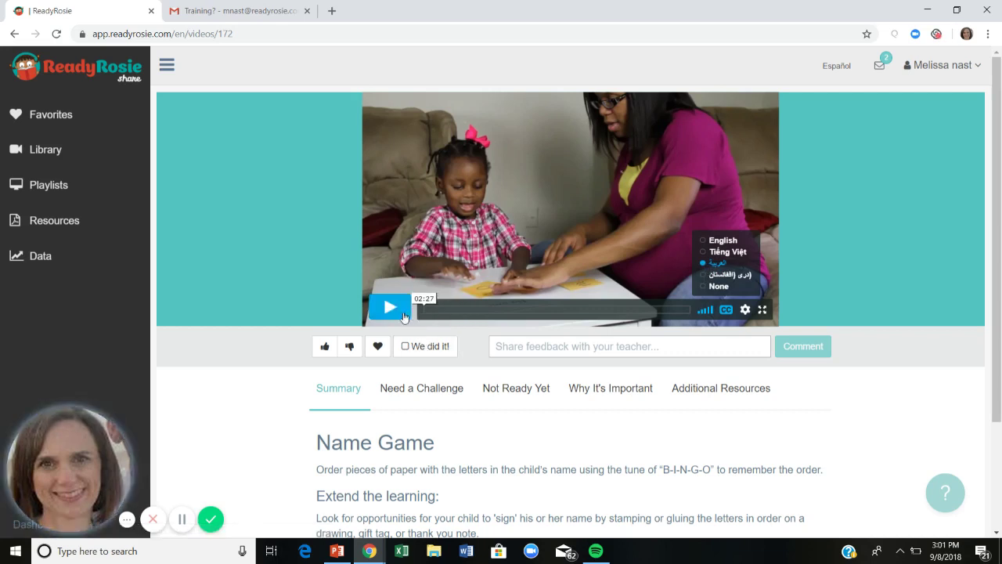
left_click(13, 37)
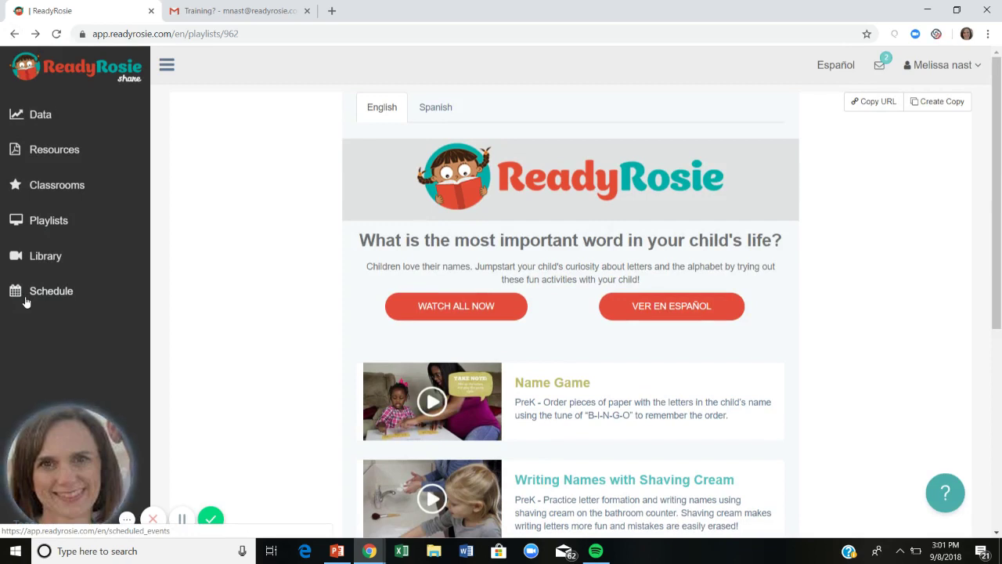
Create a new playlist and title it "Measurement Everywhere!".
left_click(59, 227)
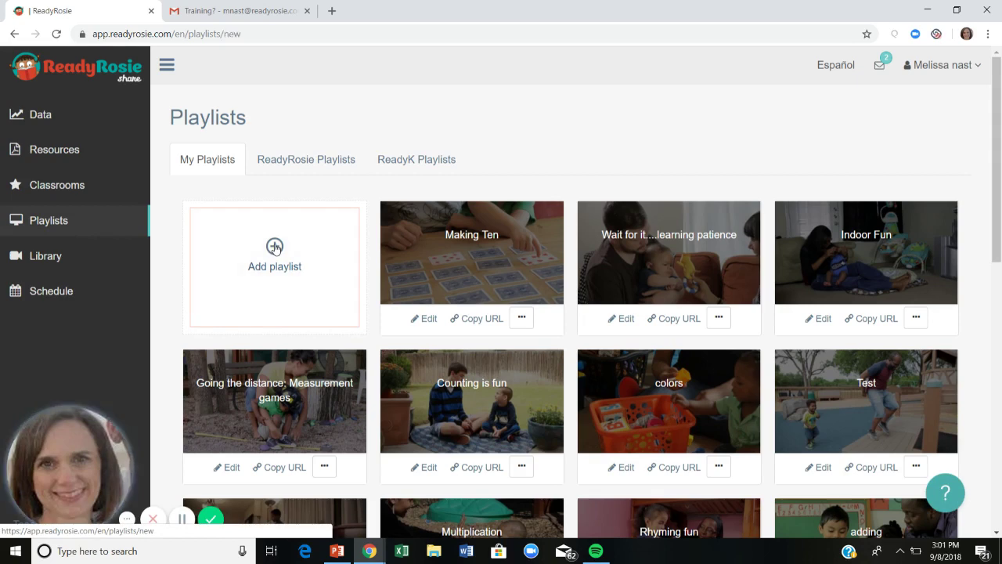
left_click(275, 248)
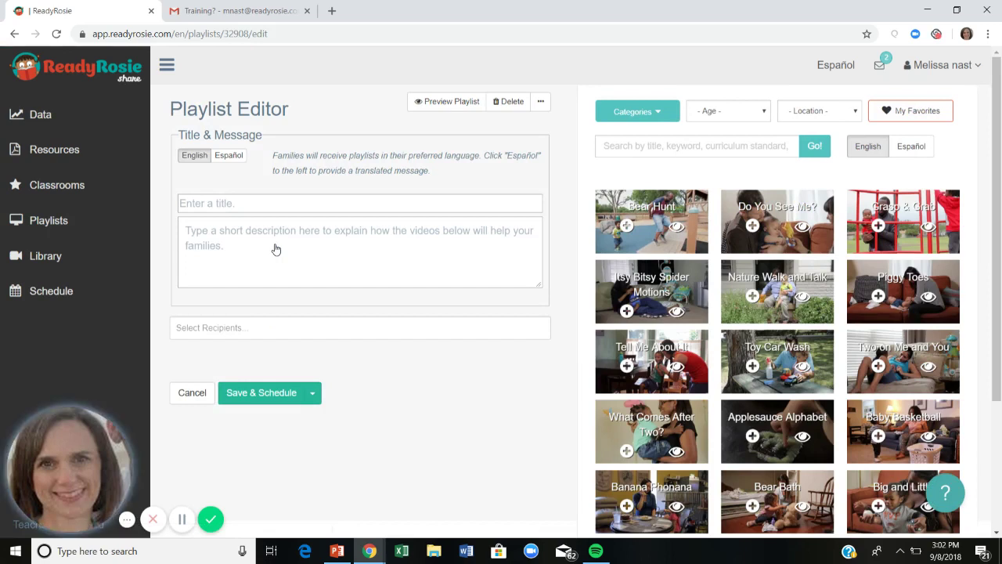
left_click(268, 203)
type("Measurement Every")
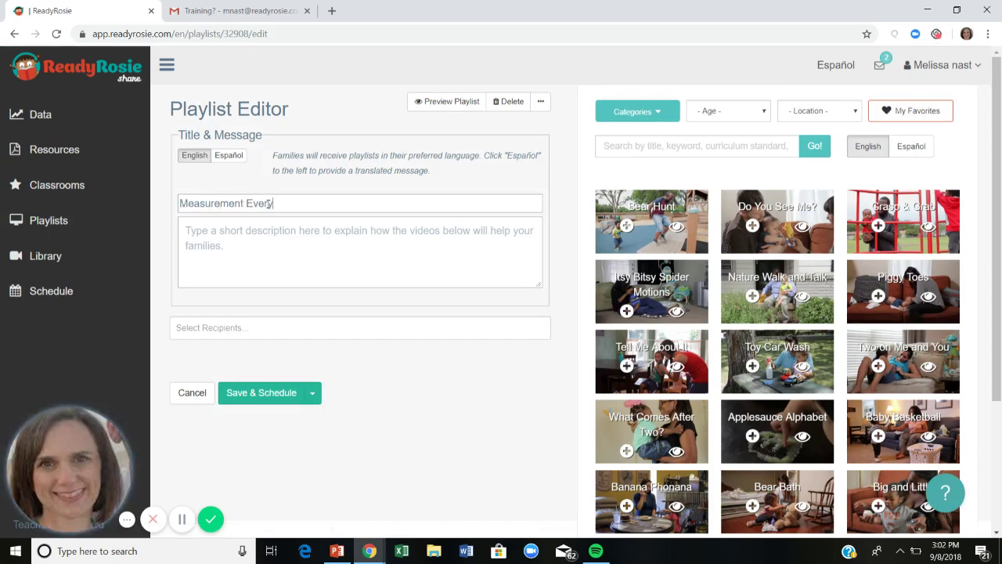
type("where!")
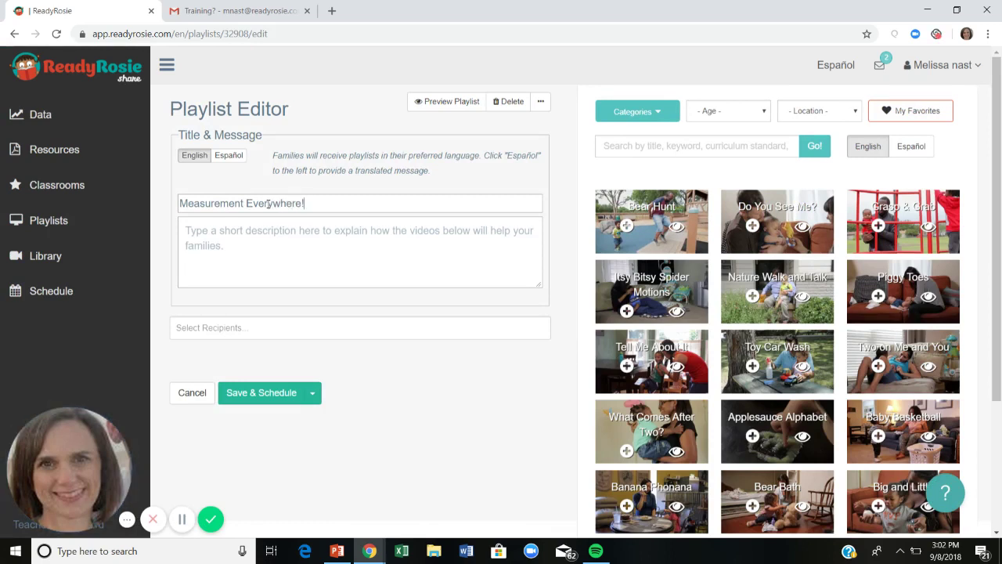
Enter the playlist description "Dear families, we are measuring everything this week. Try these two activities at home and comment on them!".
key("Tab")
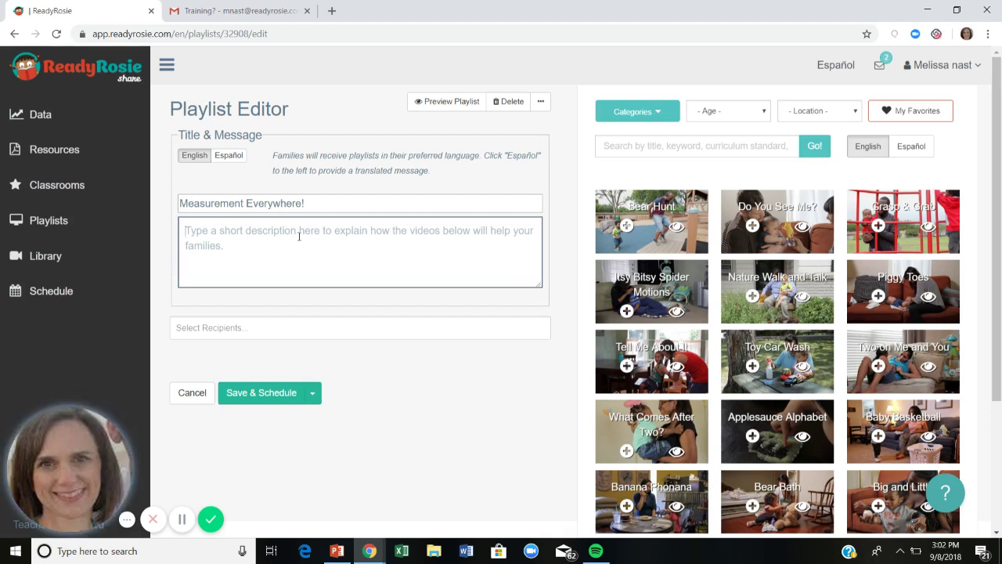
type("Dear fami")
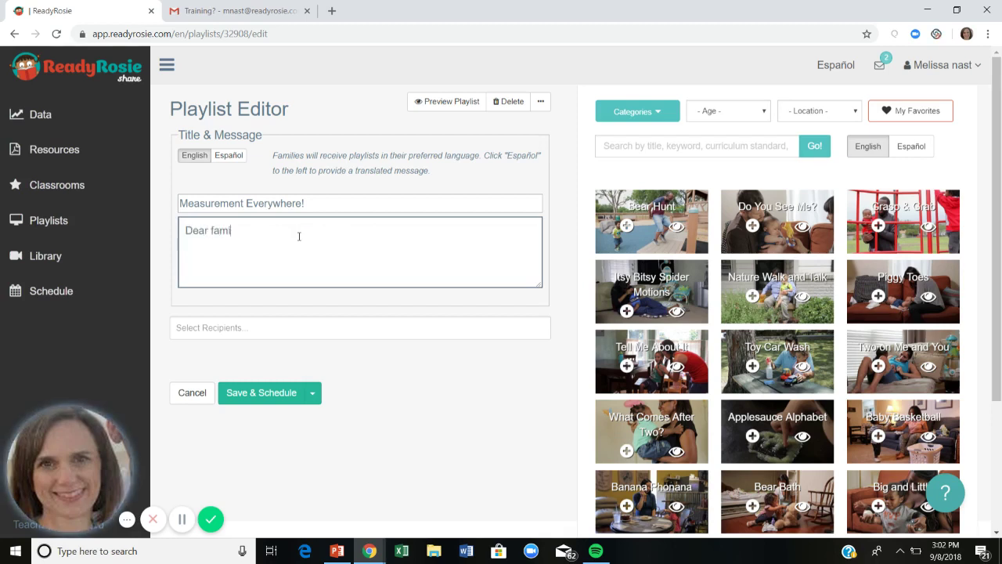
type("lies, we mea")
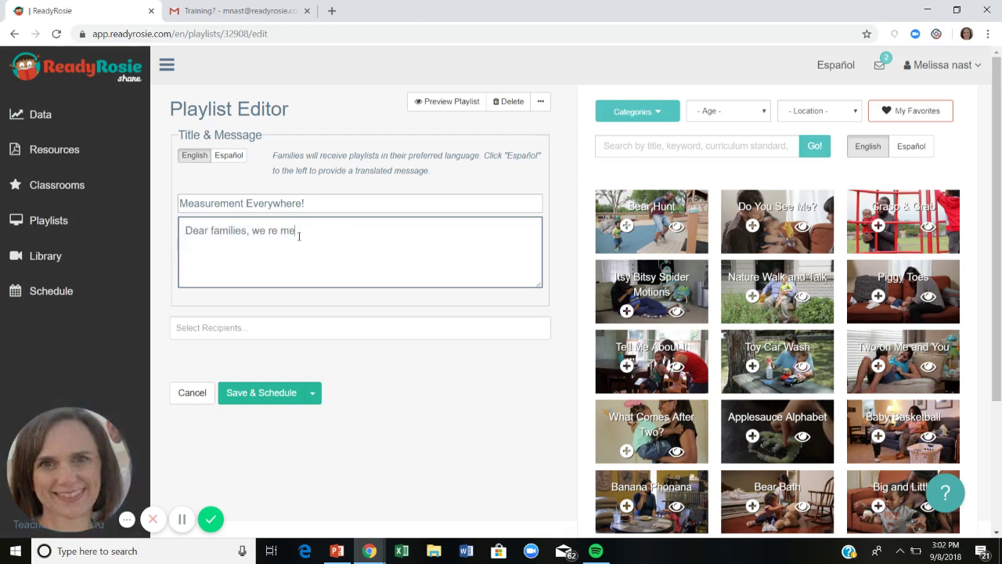
key("BackSpace")
key("BackSpace")
key("BackSpace")
type("are measur")
key("BackSpace")
key("BackSpace")
type("uring everyth")
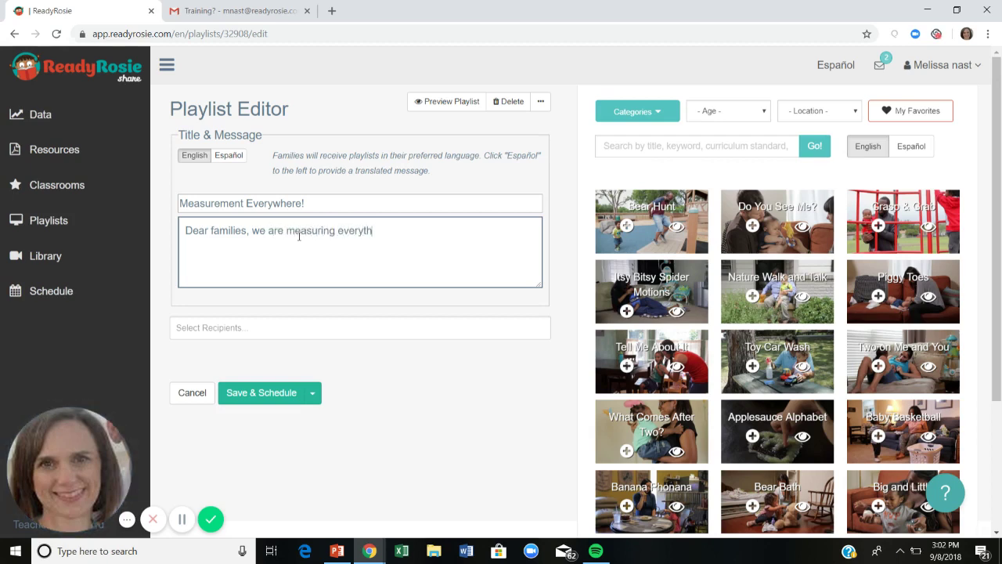
type("ing this week. Try these t")
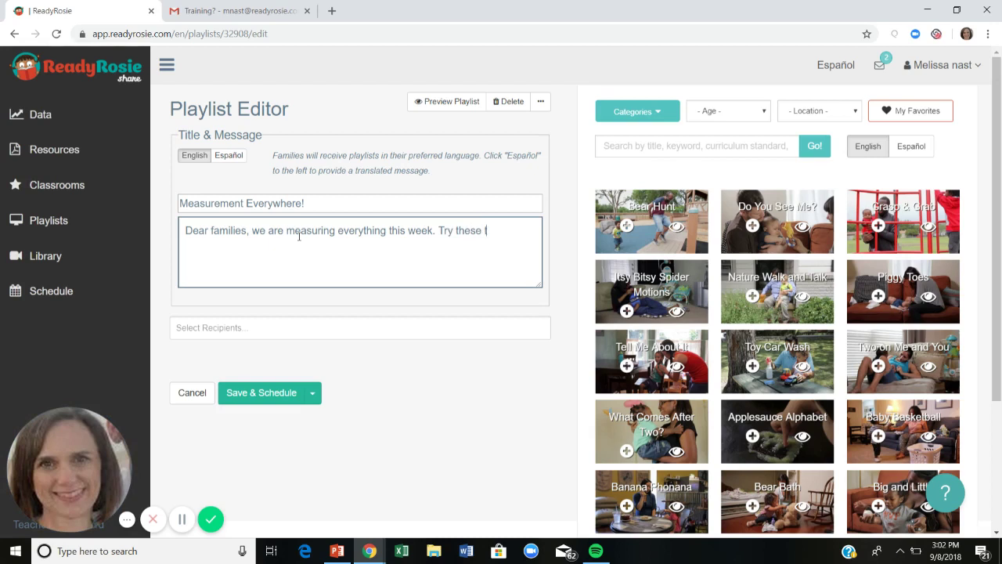
type("wo activites a")
key("BackSpace")
key("BackSpace")
type("f")
key("BackSpace")
type("at home and c")
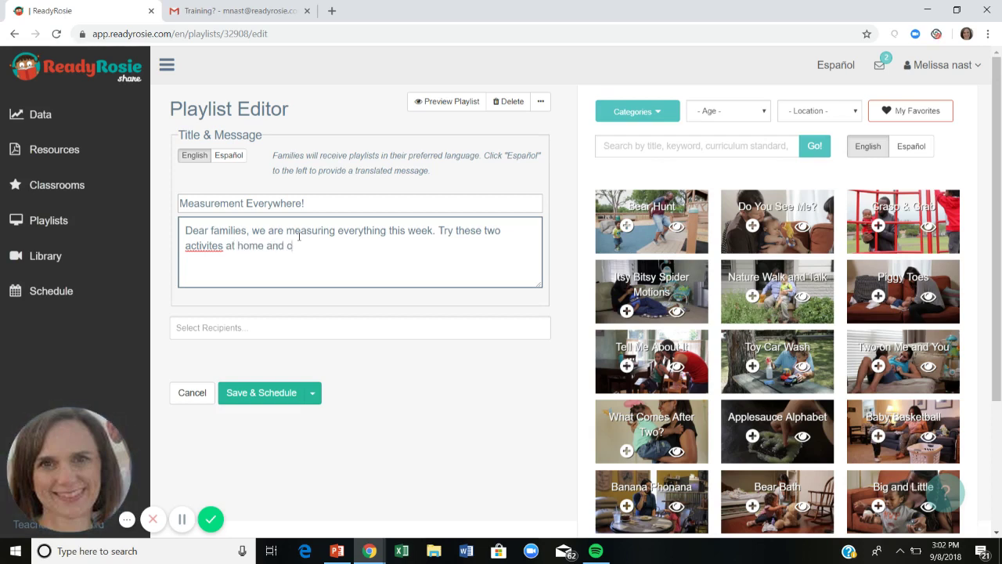
type("omment on them!")
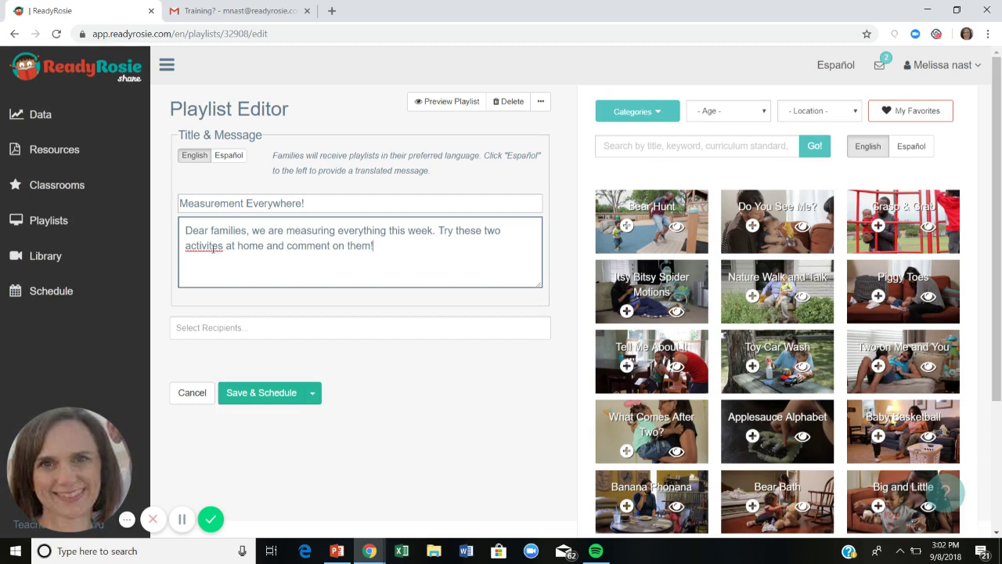
right_click(211, 247)
left_click(242, 260)
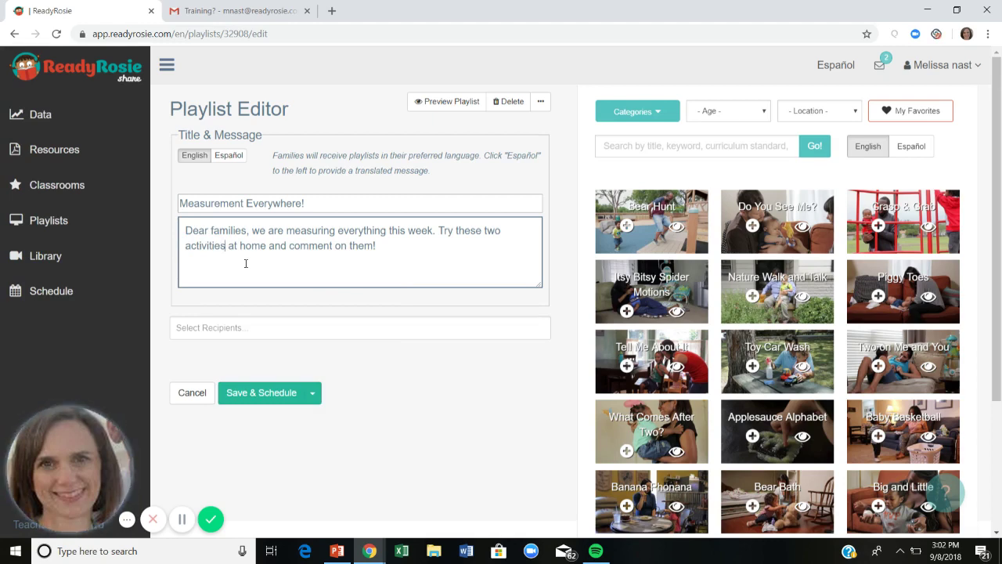
Select Terrific Team, Afternoon class and Western Hills Volunteers as the playlist's recipients.
left_click(206, 328)
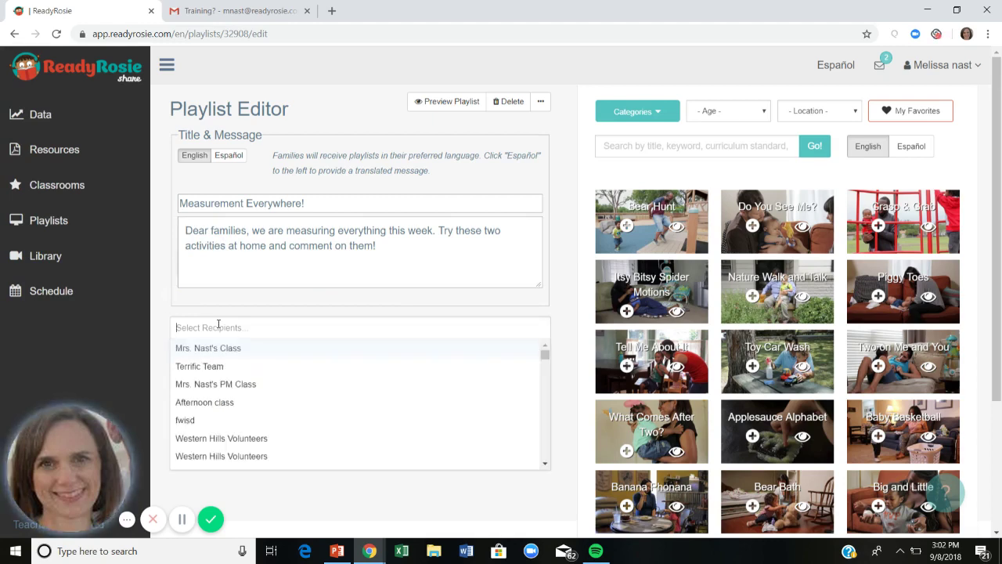
left_click(218, 366)
left_click(219, 386)
left_click(222, 420)
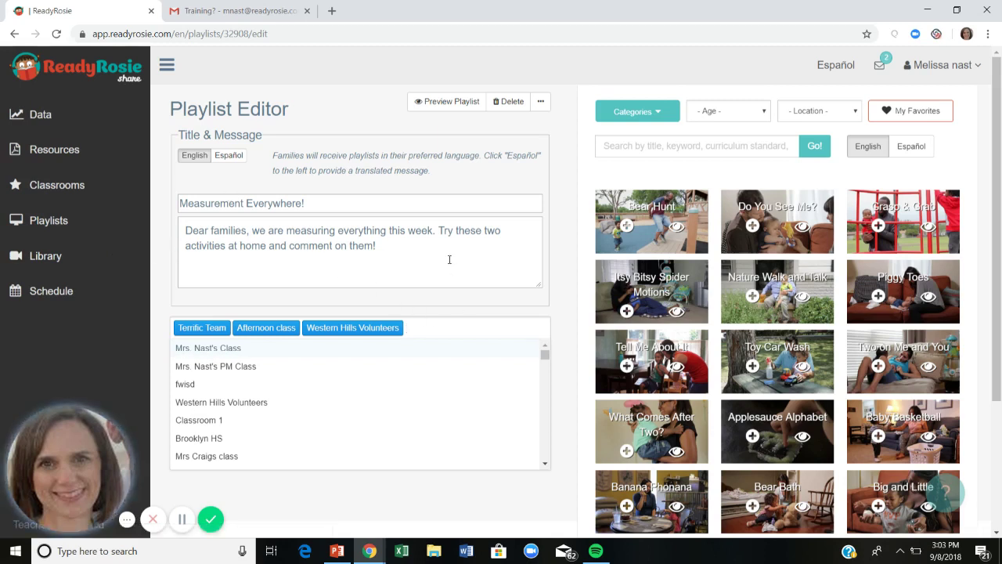
left_click(348, 204)
left_click(392, 245)
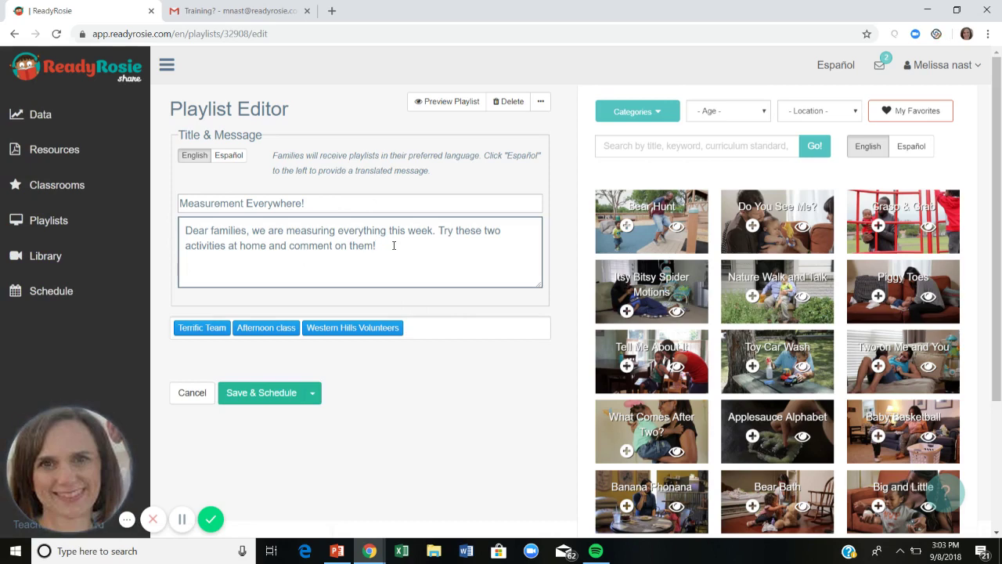
Filter the playlist editor's videos to 1st grade and search them for "measurement".
left_click(760, 116)
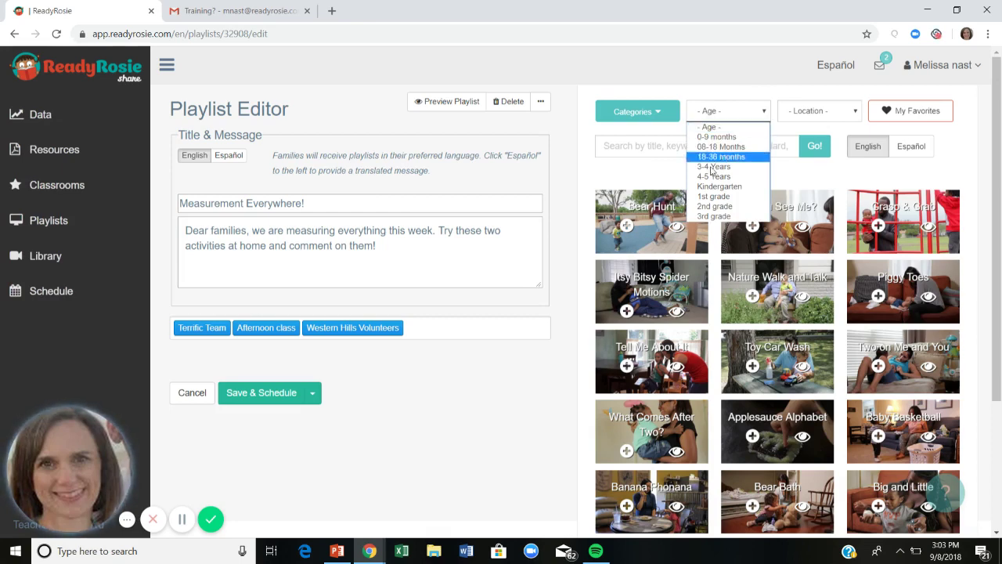
left_click(719, 196)
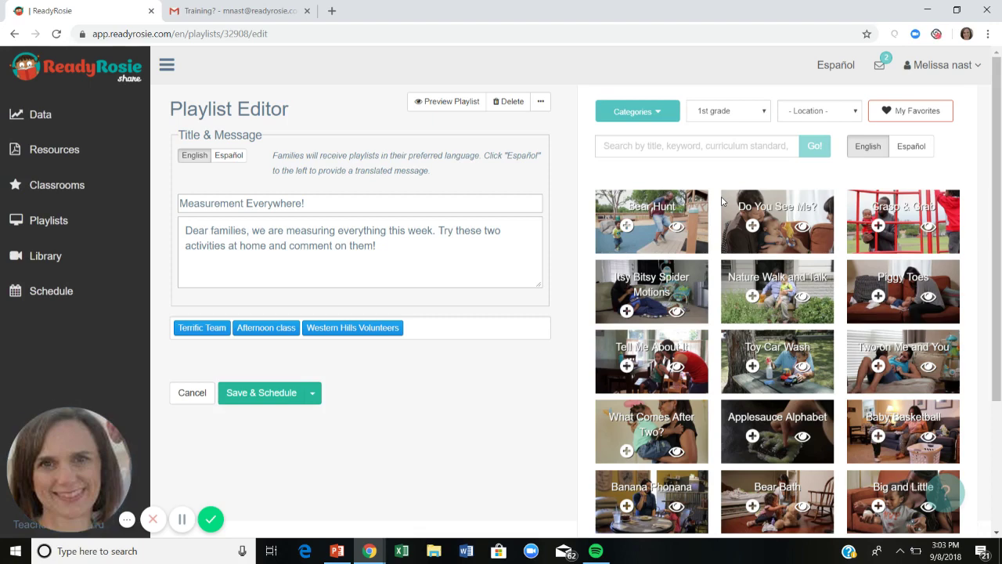
left_click(703, 150)
type("measurement")
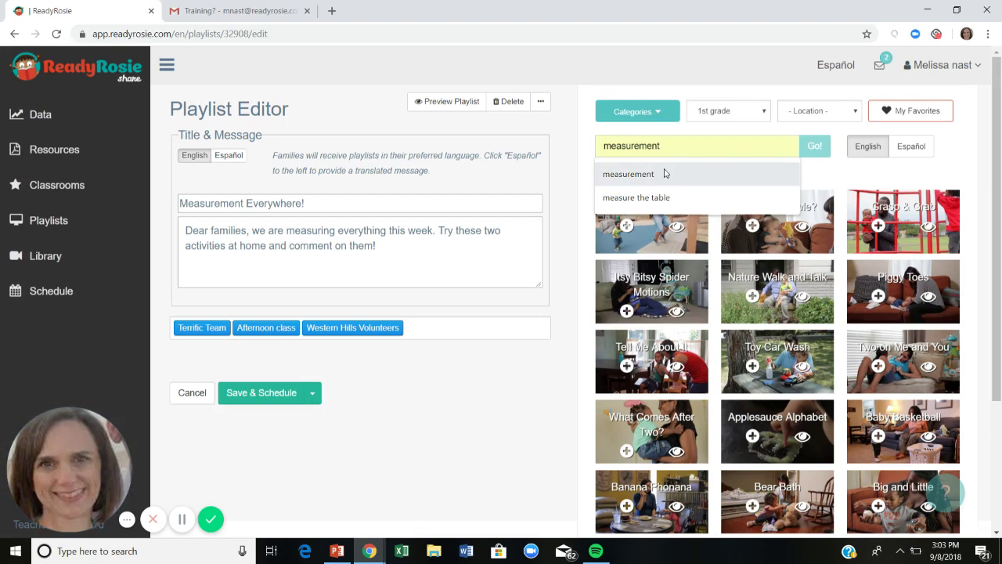
left_click(665, 173)
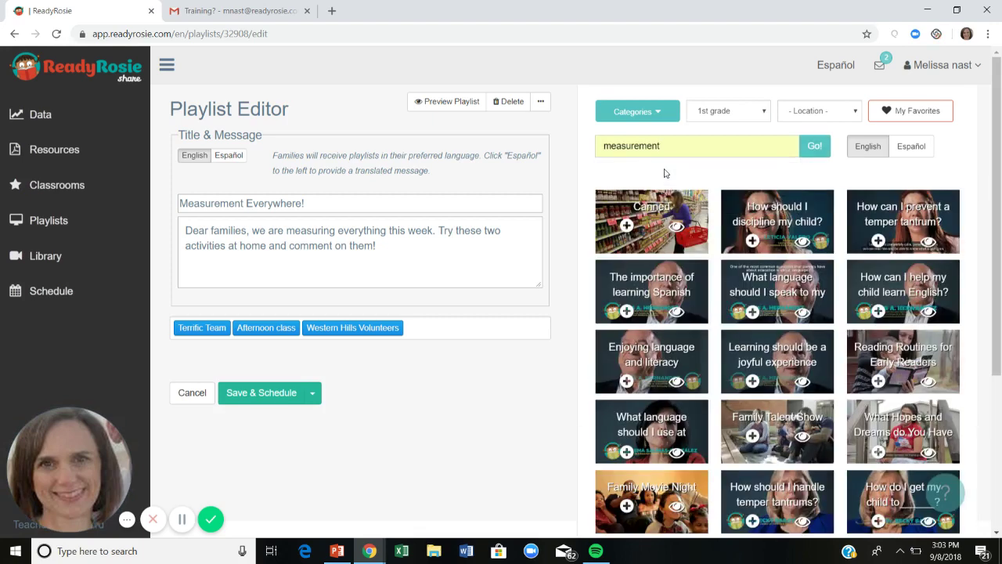
left_click(816, 147)
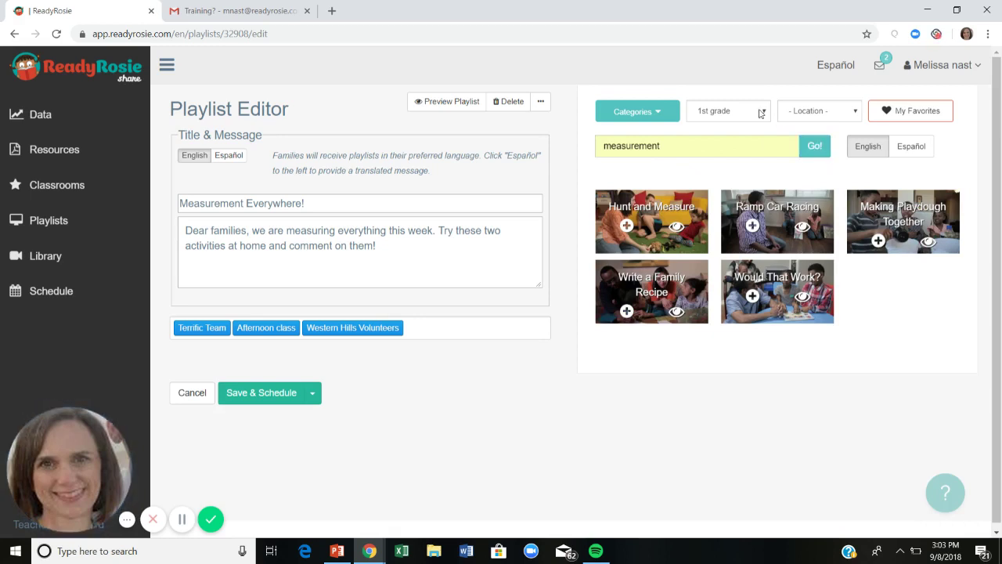
Look through the Math and Reasoning subcategories available for filtering videos, without choosing one.
left_click(636, 114)
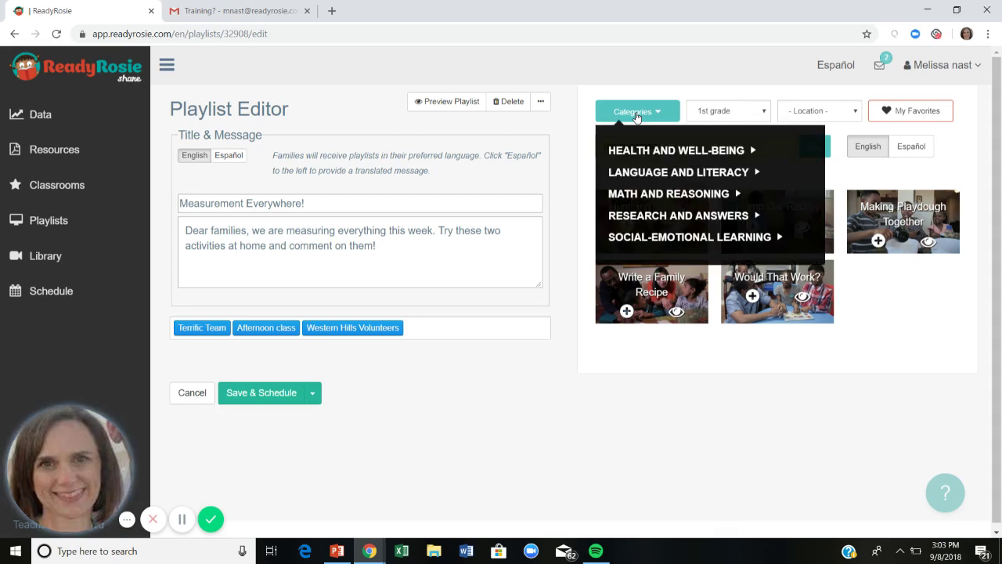
left_click(660, 196)
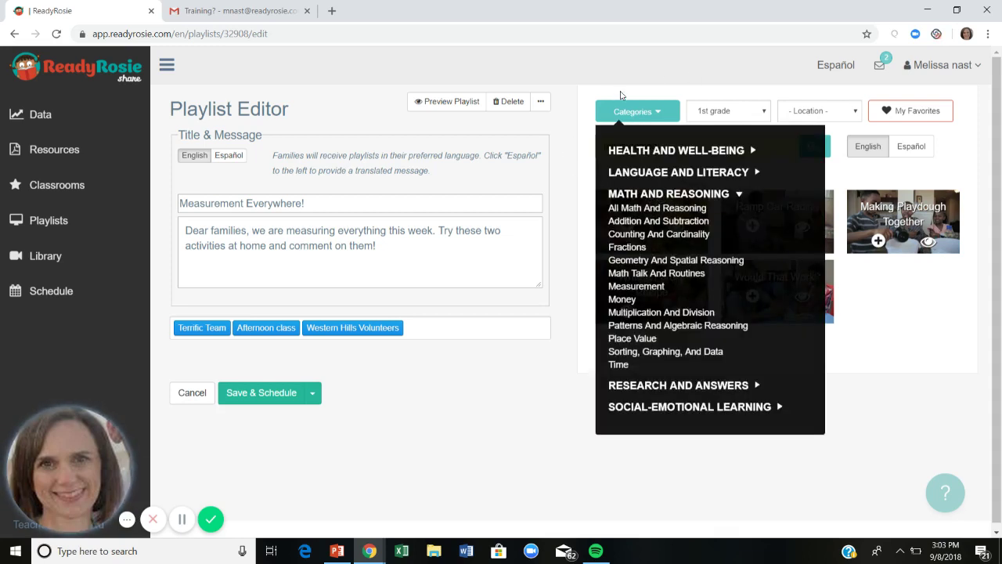
left_click(654, 73)
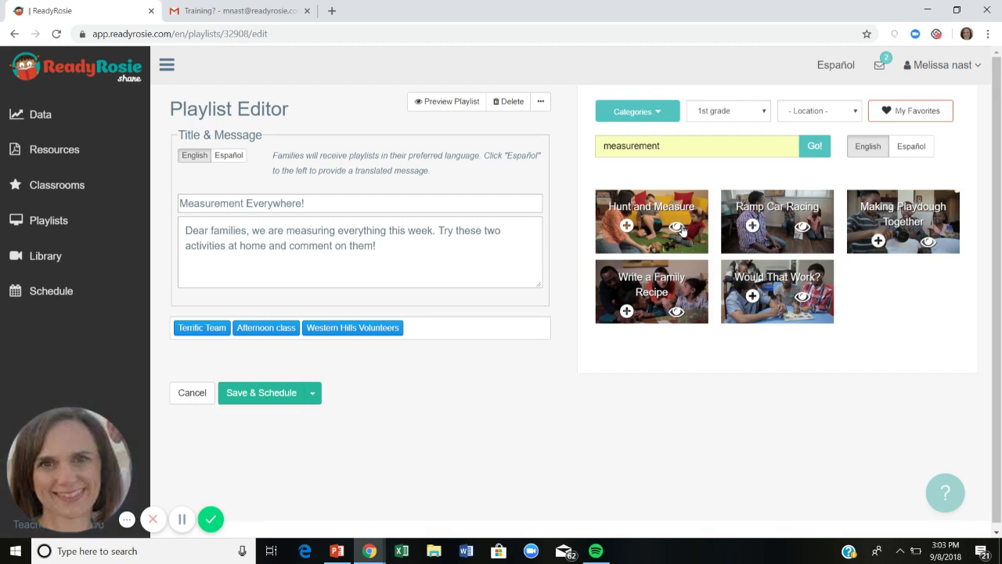
Add the videos Hunt and Measure and Would That Work? to the playlist.
left_click(626, 226)
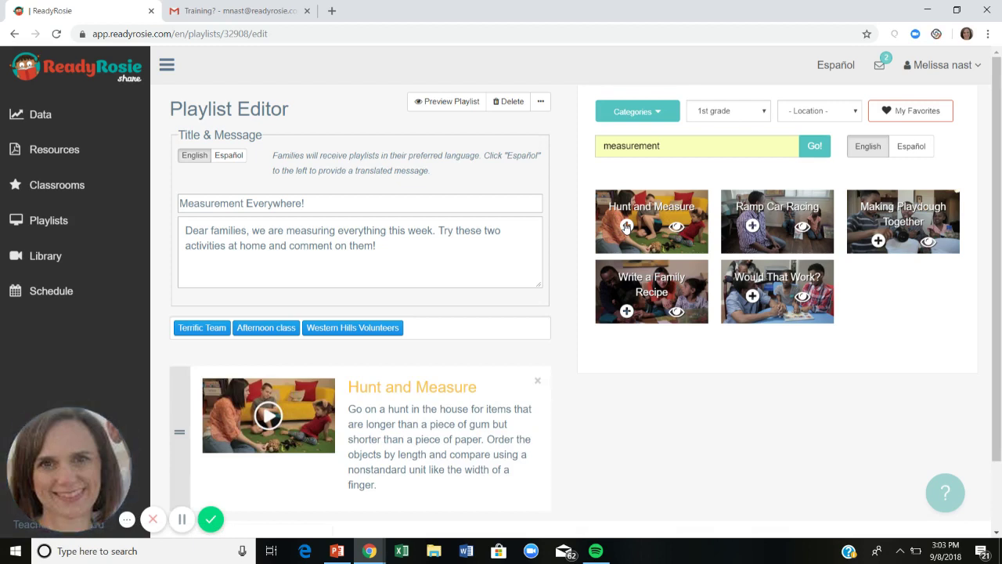
left_click(751, 297)
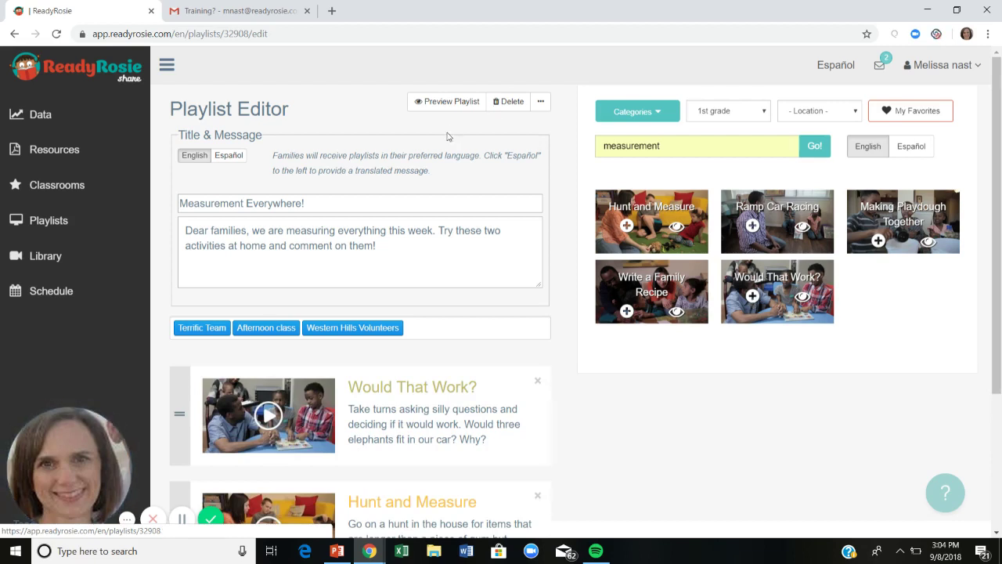
Review the note on families' preferred language and auto-translate the playlist's title and description into Spanish.
left_click_drag(274, 156, 479, 158)
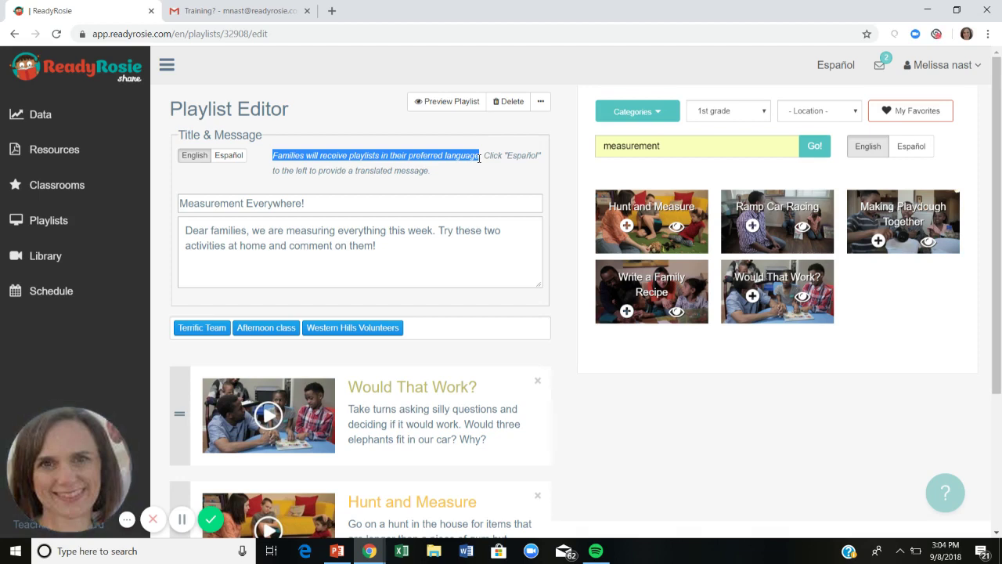
left_click_drag(486, 155, 536, 169)
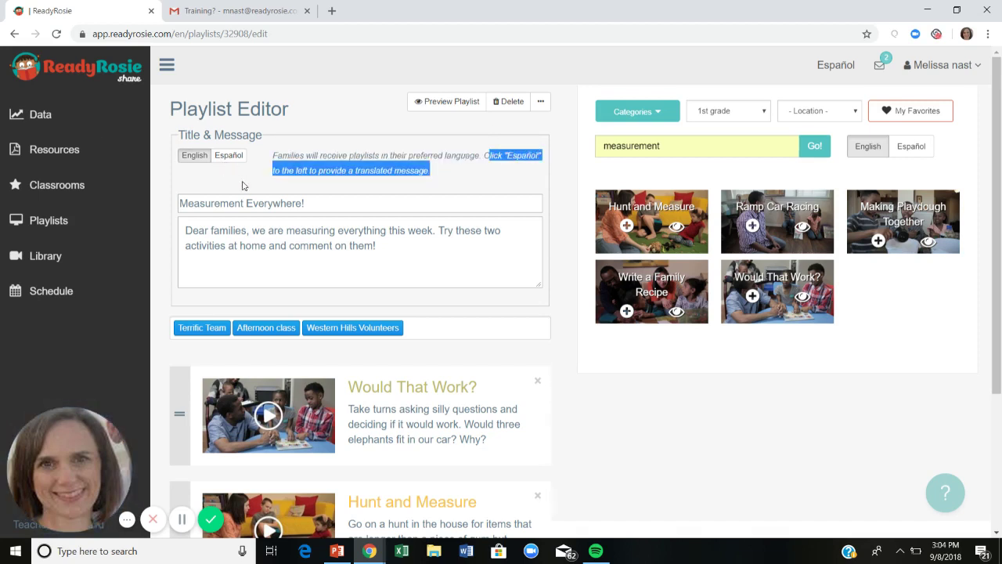
left_click(229, 155)
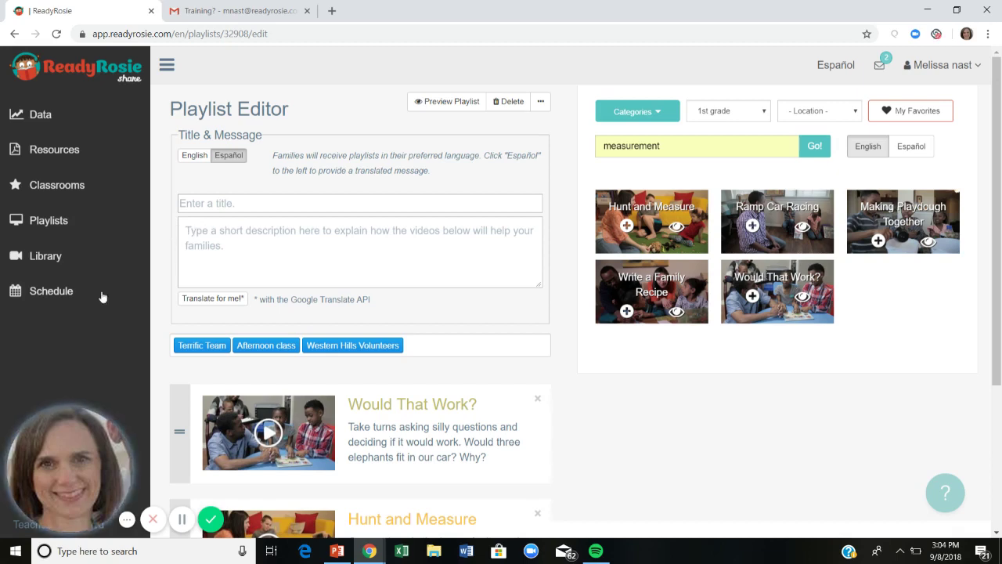
left_click(221, 304)
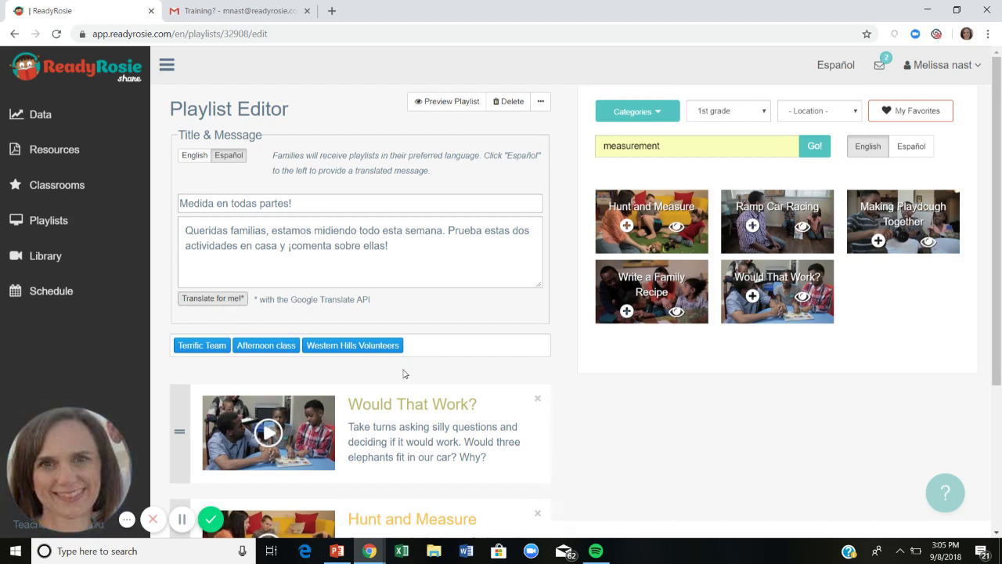
Review the playlist's added videos and the available save, send and schedule options without choosing one.
scroll(421, 379, "down", 2)
scroll(421, 379, "down", 1)
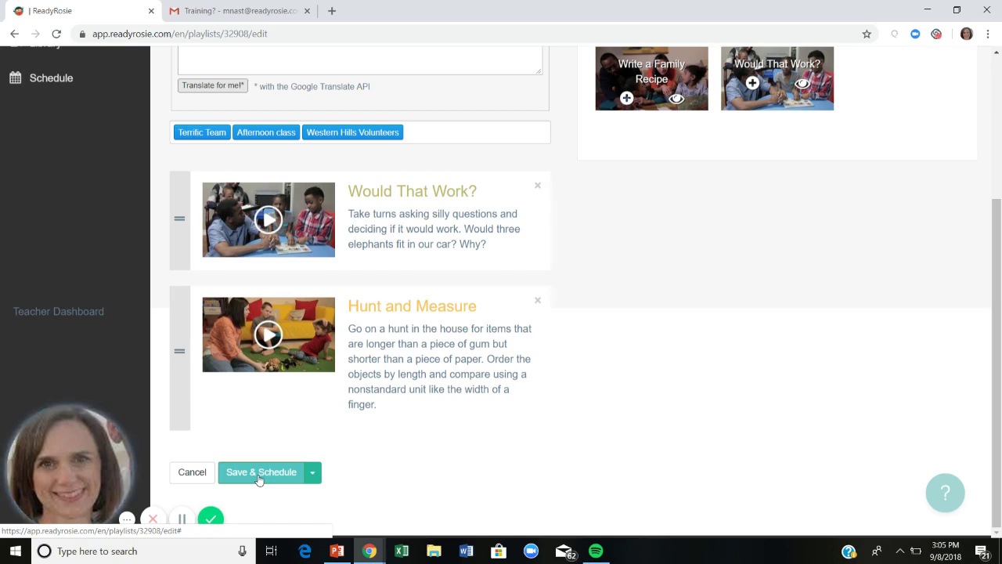
left_click(313, 475)
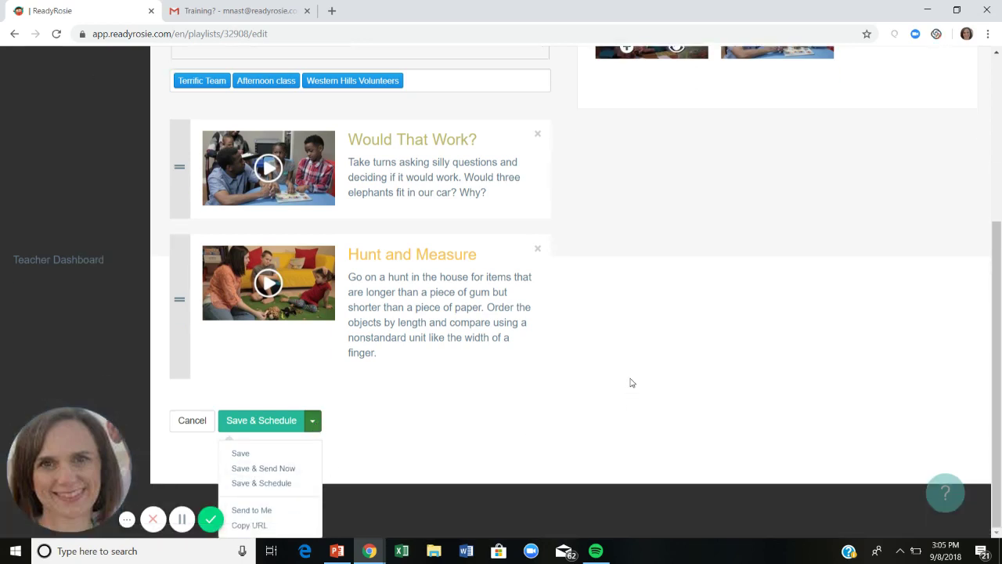
scroll(632, 382, "up", 4)
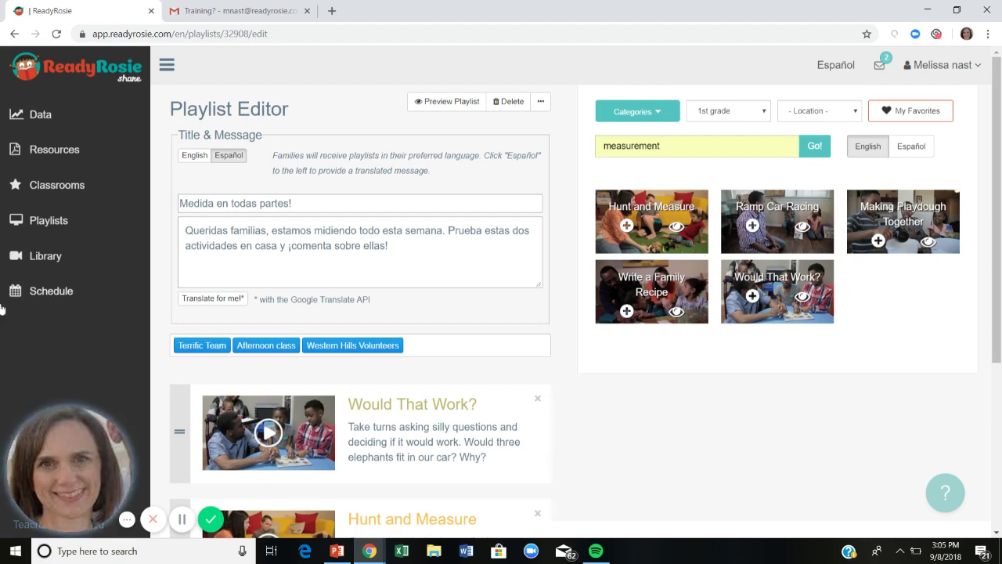
Open the video library and look through the subcategories of all five video categories, from Health and Well-Being to Social-Emotional Learning, without choosing one.
left_click(34, 262)
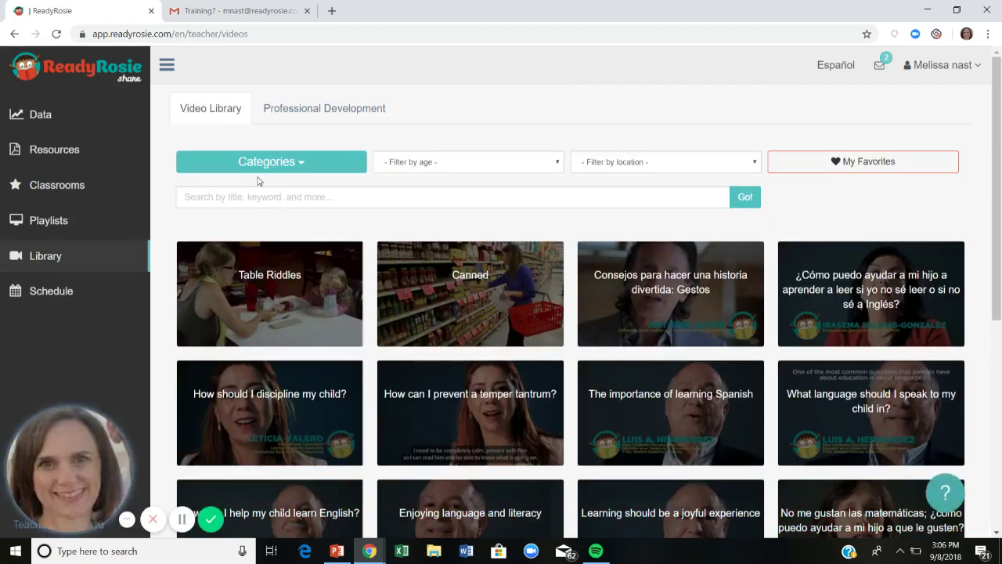
left_click(291, 173)
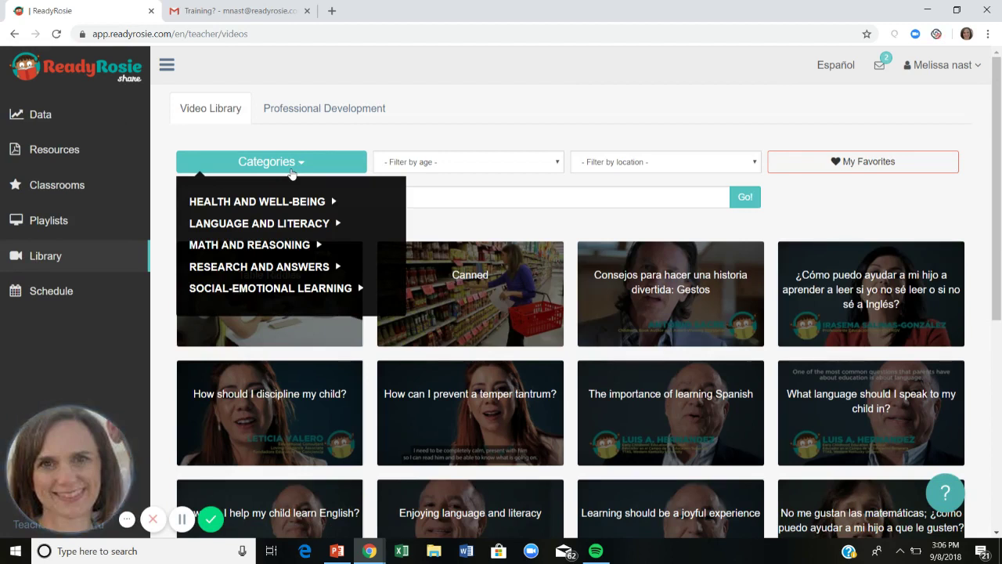
left_click(313, 202)
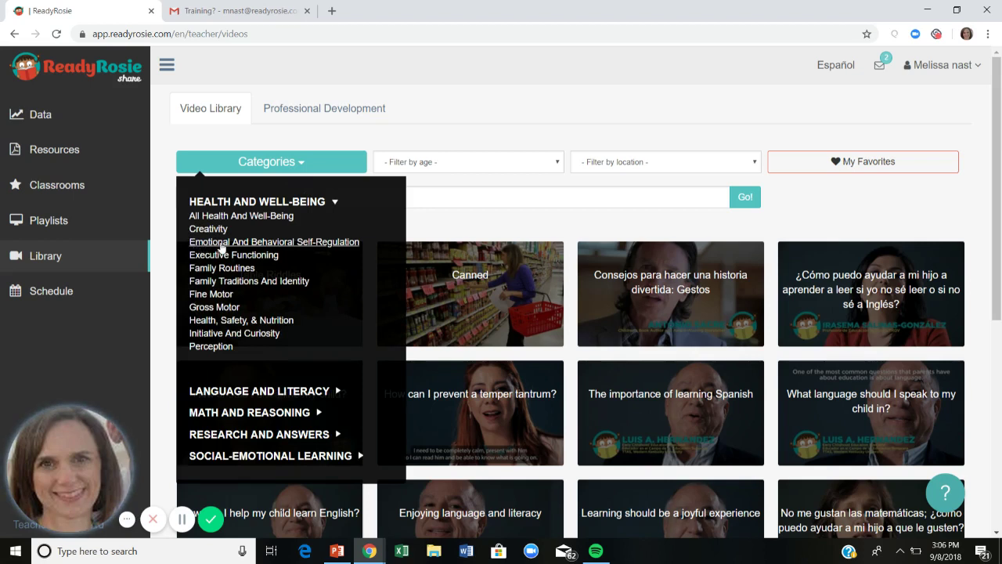
left_click(259, 393)
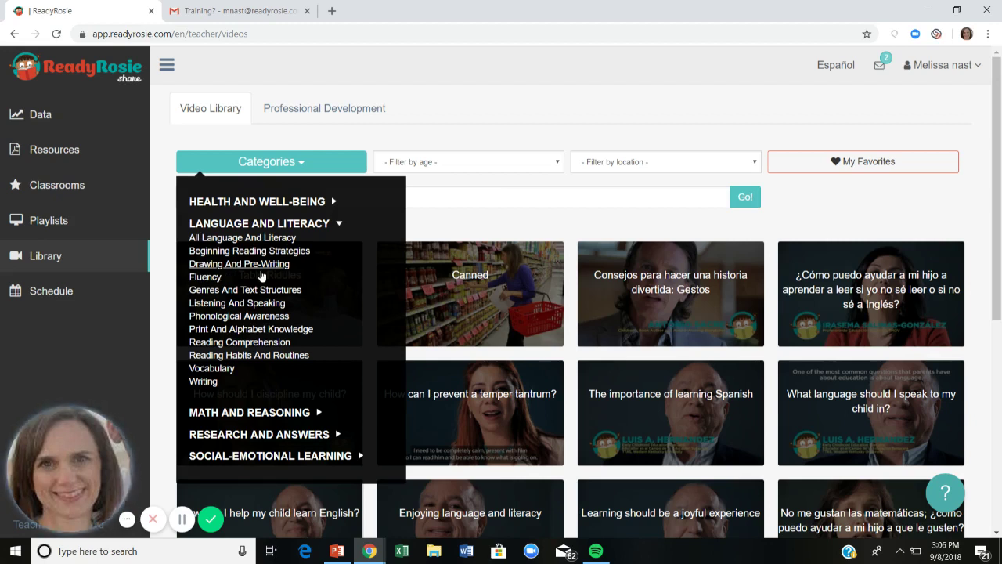
left_click(290, 412)
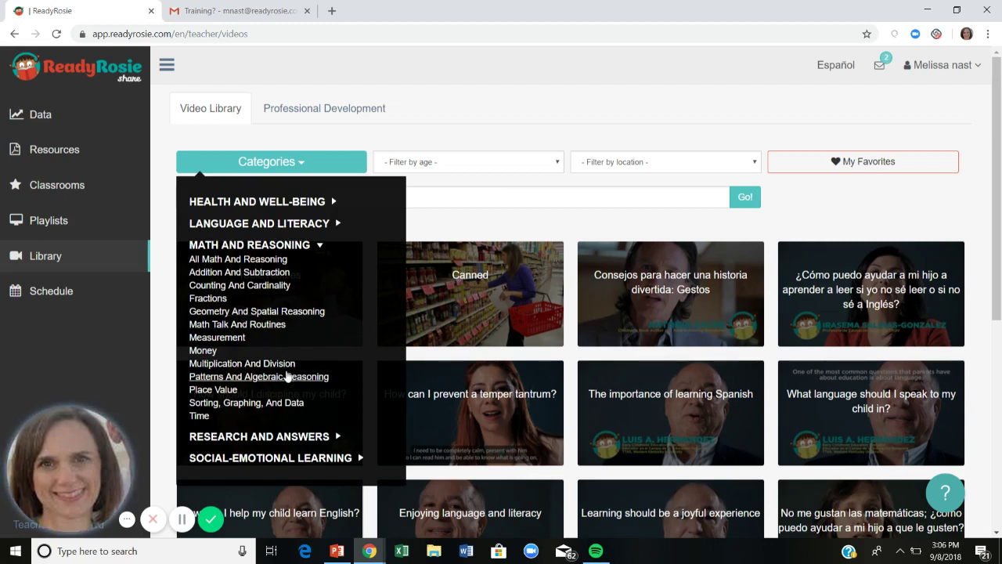
scroll(290, 384, "down", 2)
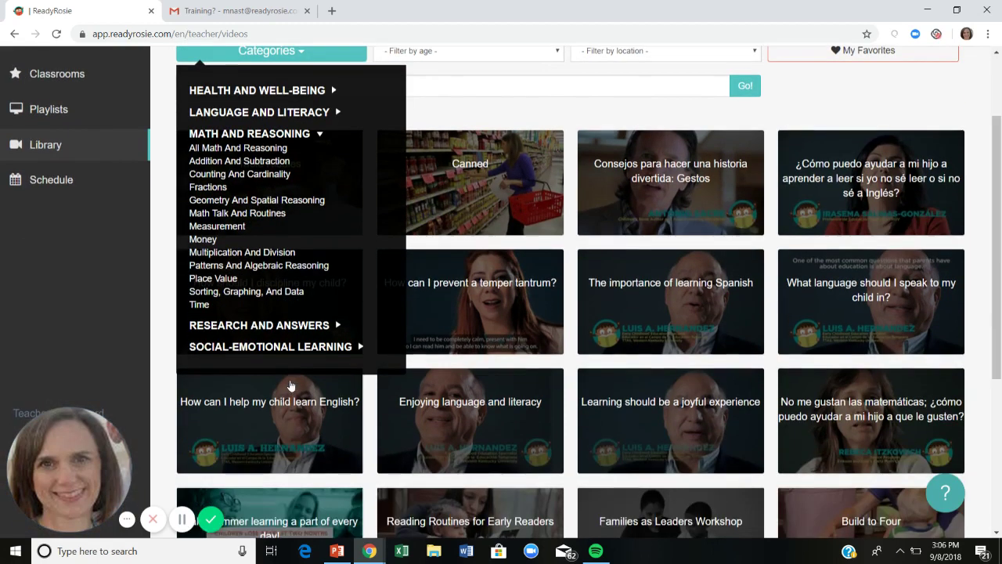
left_click(261, 324)
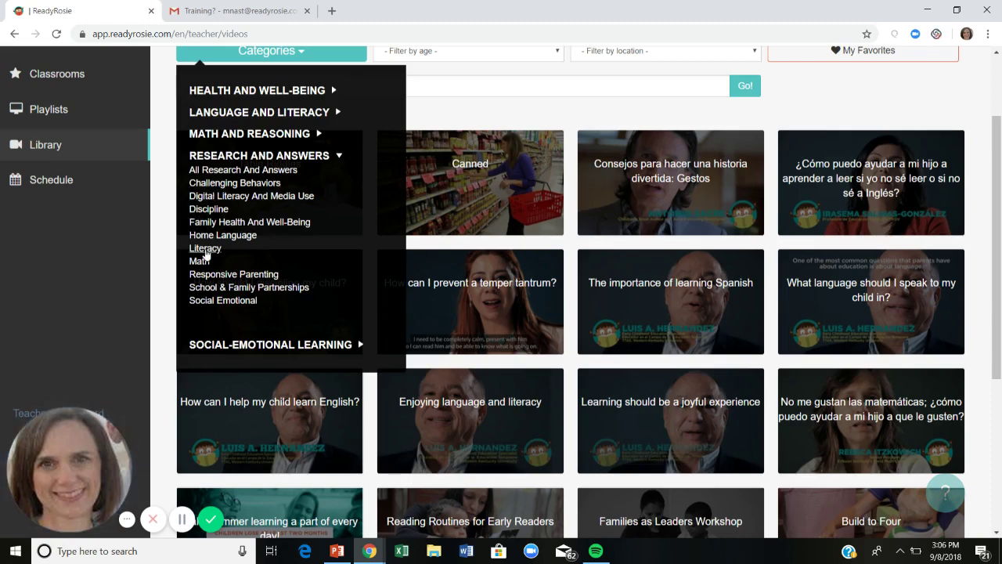
left_click(259, 345)
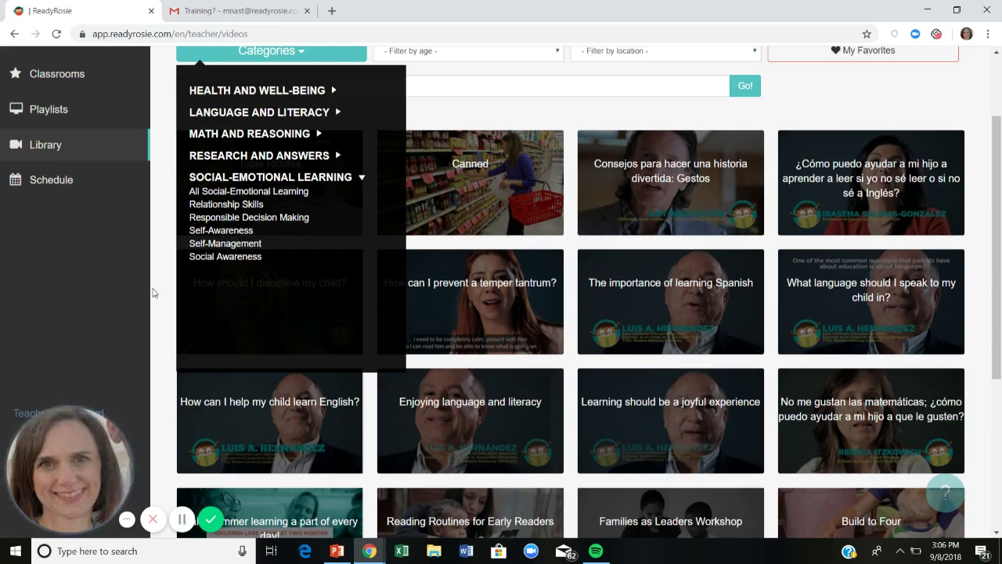
left_click(94, 271)
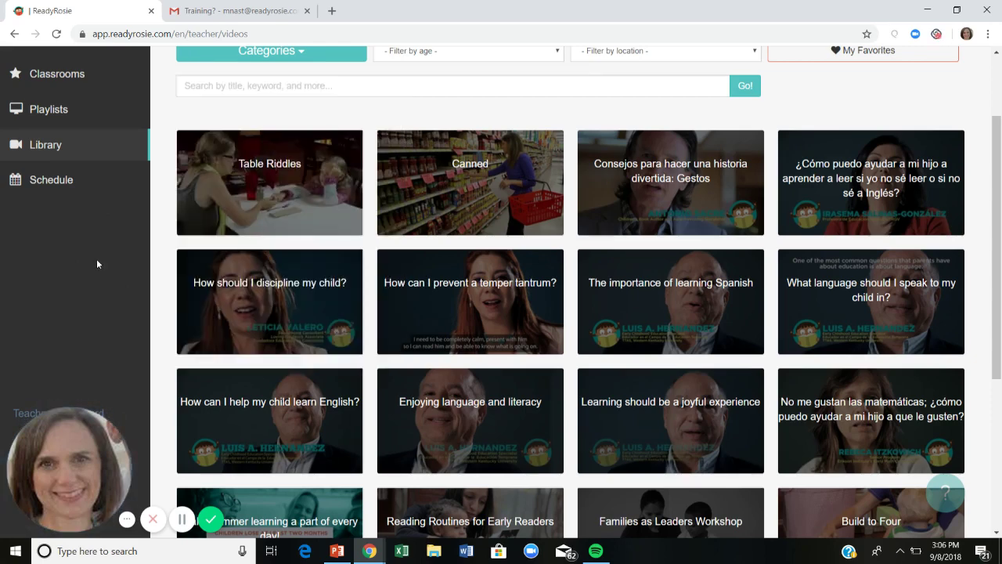
Open the library's Professional Development collection of videos for educators.
scroll(310, 162, "up", 3)
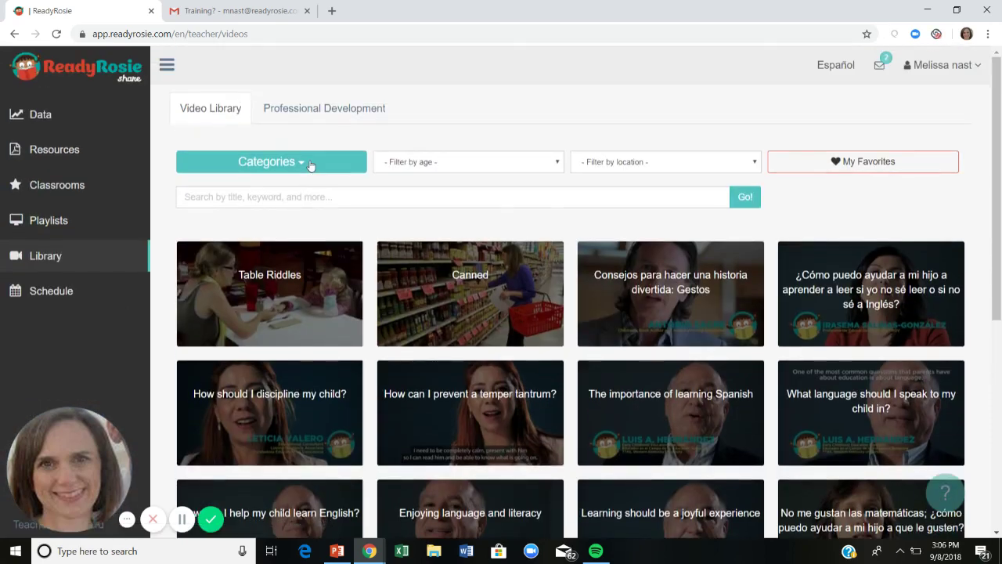
left_click(324, 114)
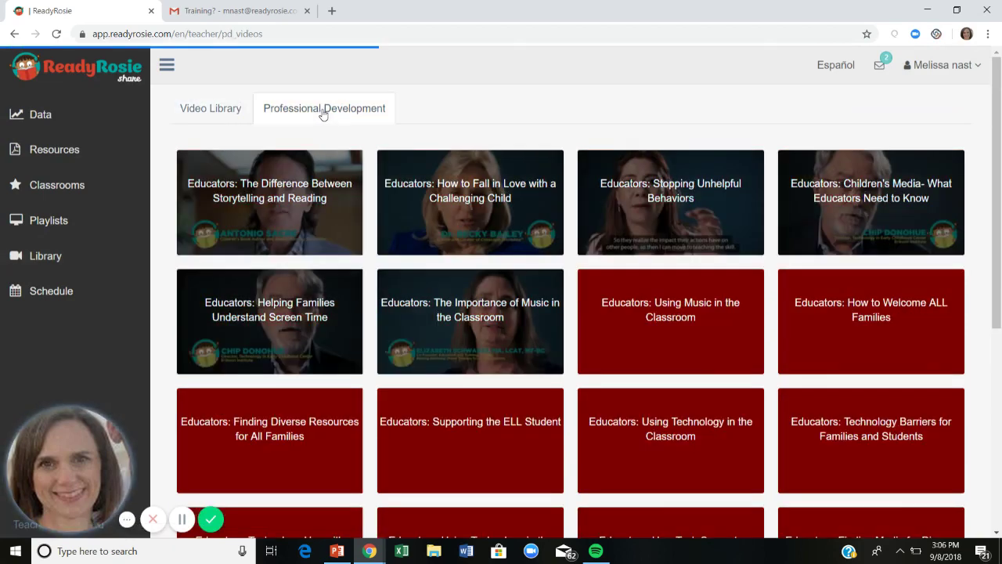